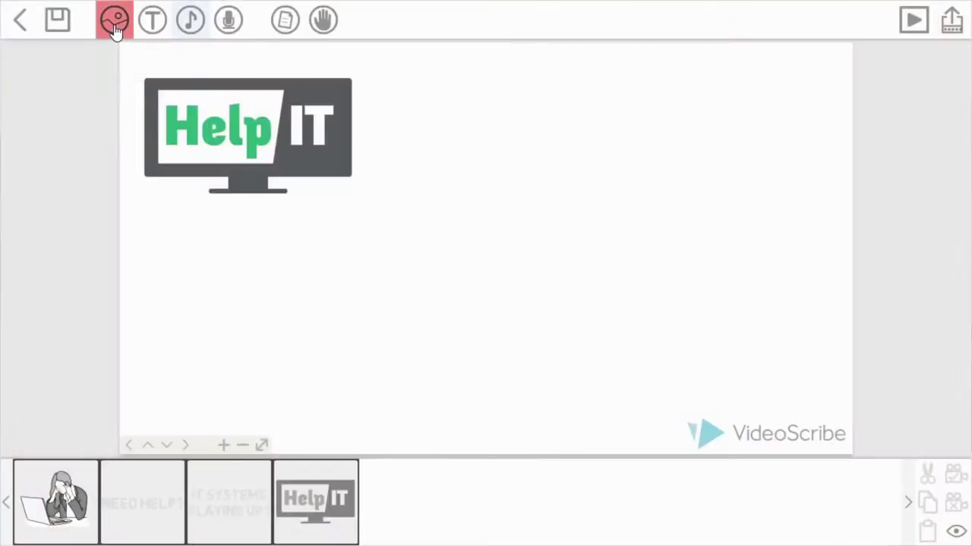
Search the image library for 'mug' and place the yellow mug on the canvas.
click(114, 28)
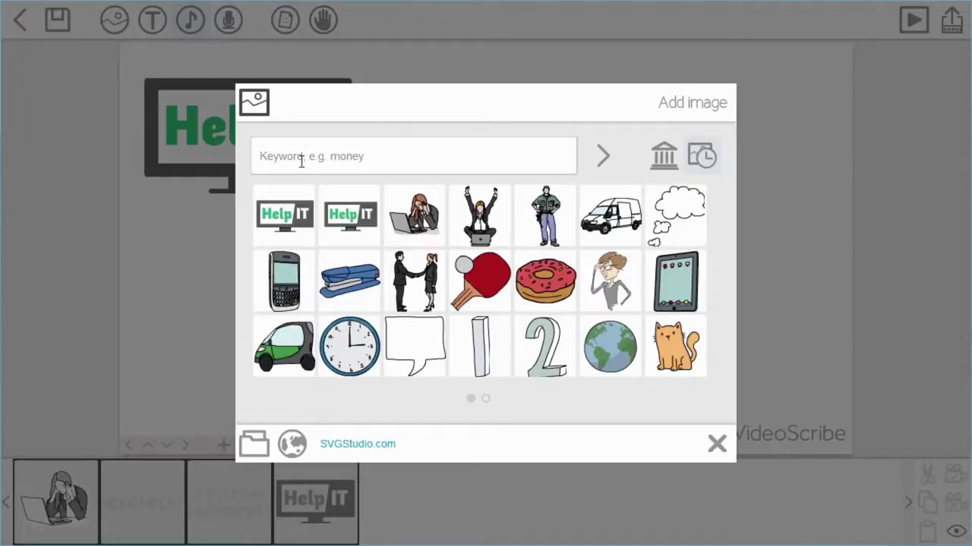
text(mug)
key(Return)
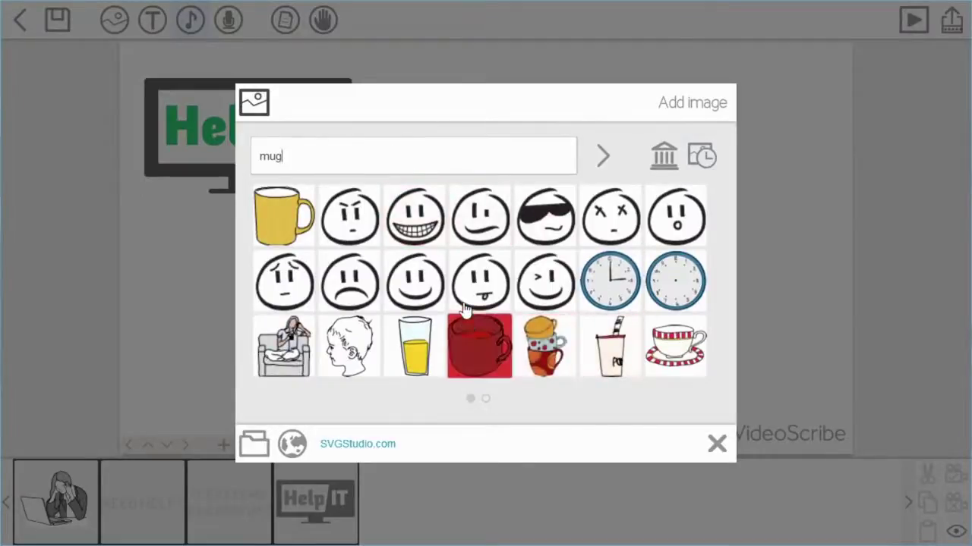
scroll(509, 255, down, 1)
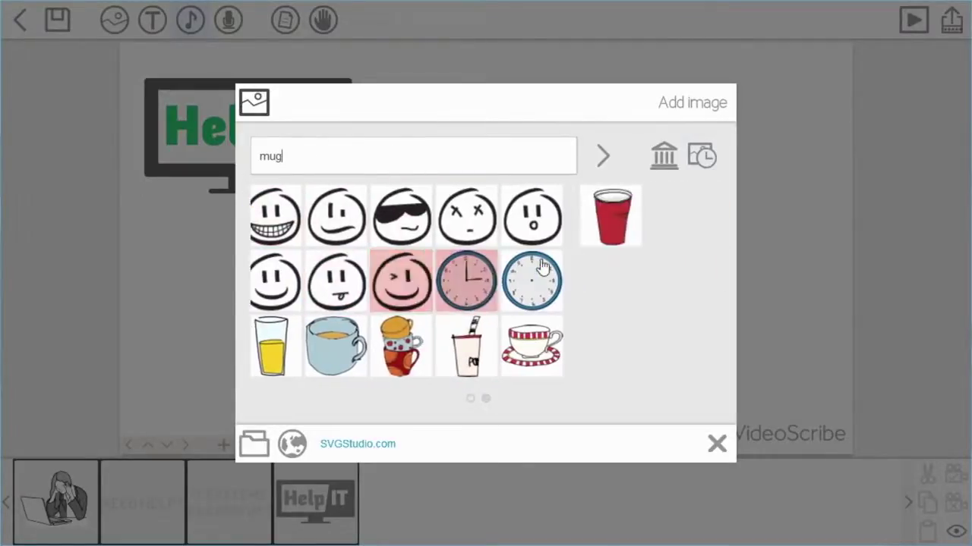
scroll(508, 254, up, 1)
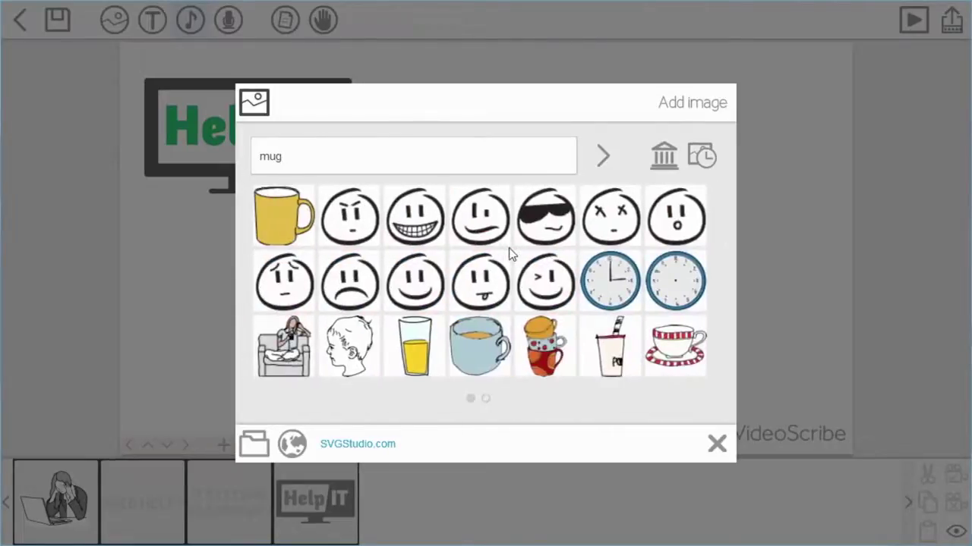
click(486, 398)
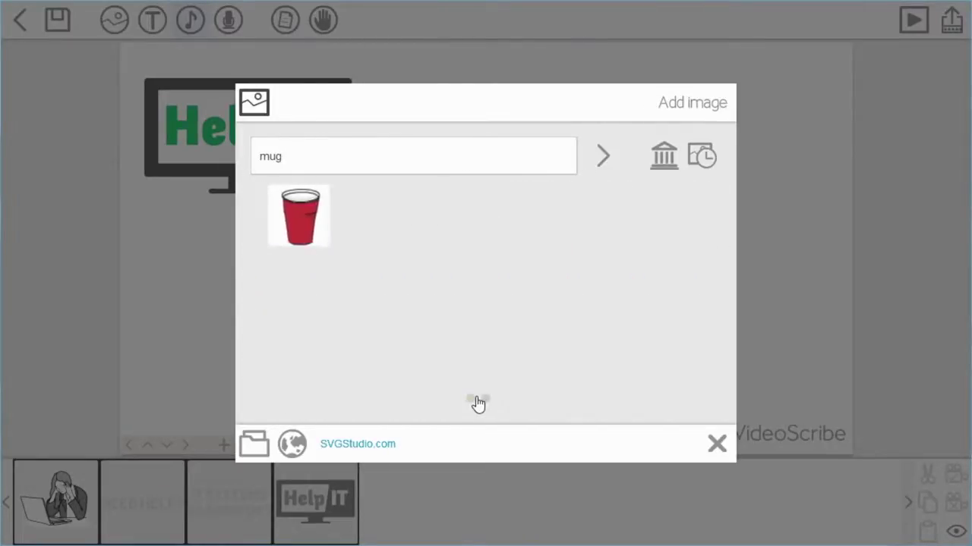
click(472, 396)
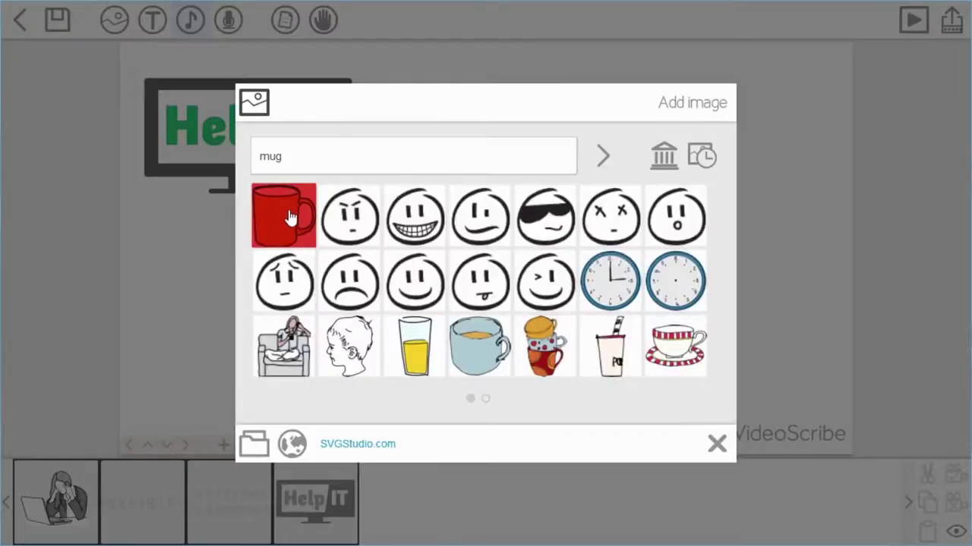
click(289, 219)
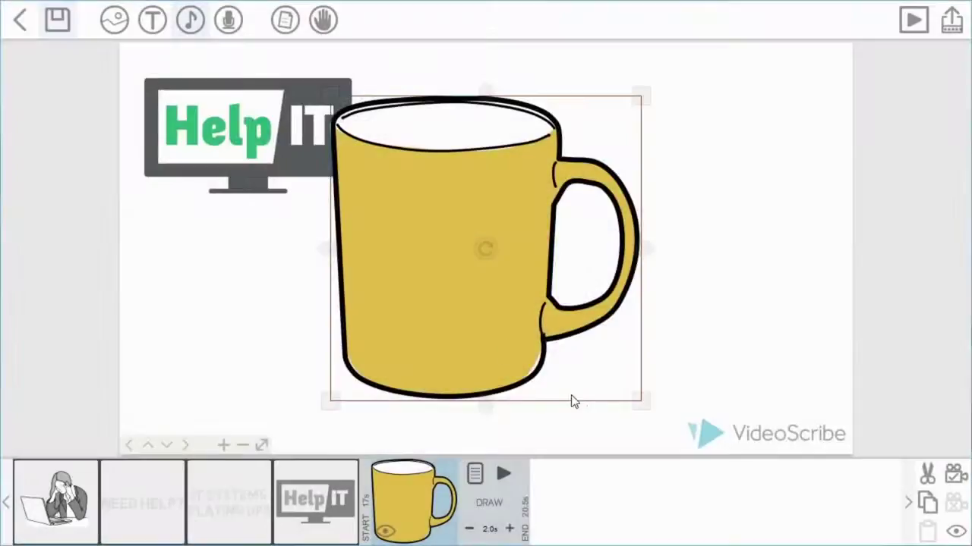
Set the camera view for the mug, then shrink it into the top-right corner.
click(955, 473)
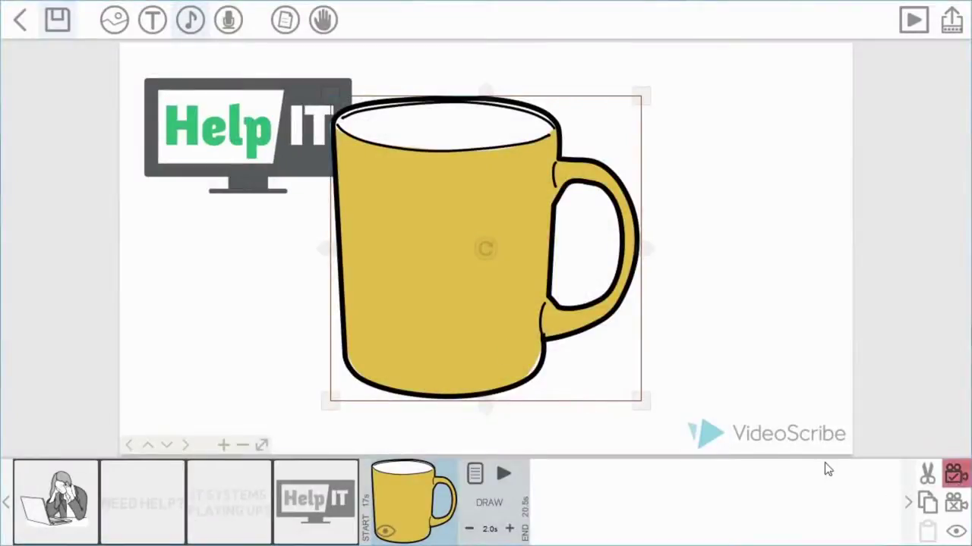
drag(641, 405, 772, 192)
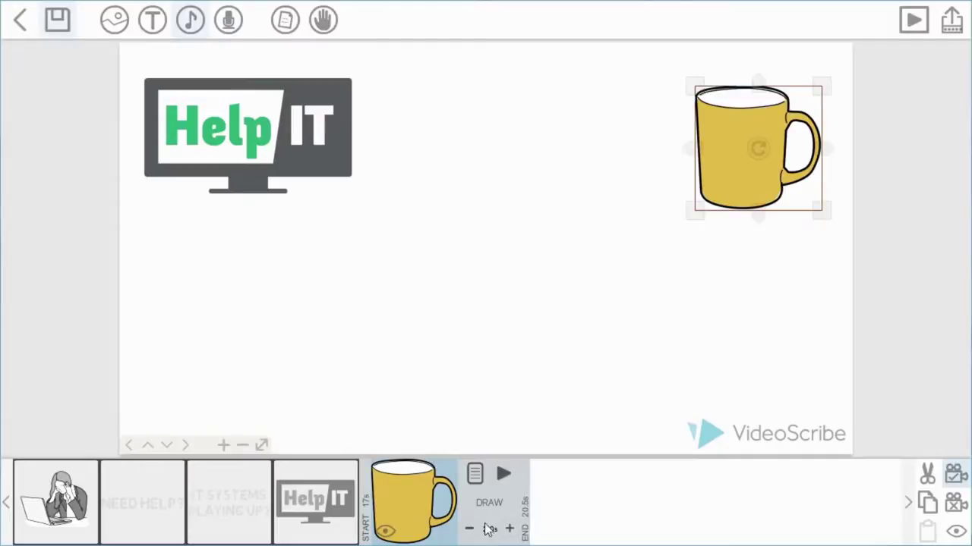
Try the mug's Brush, Serrated, Stitch and Zip draw brushes with a preview, ending on No brush.
click(475, 476)
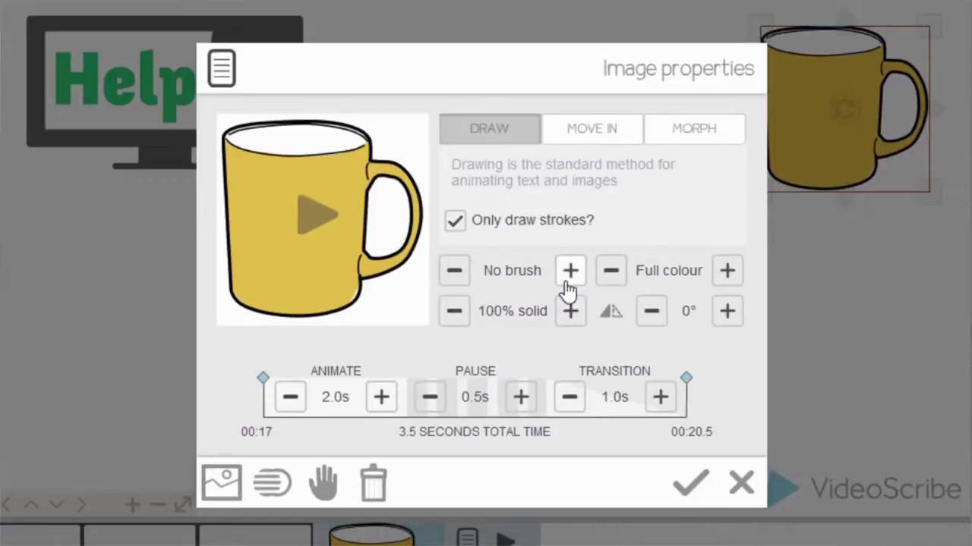
click(569, 272)
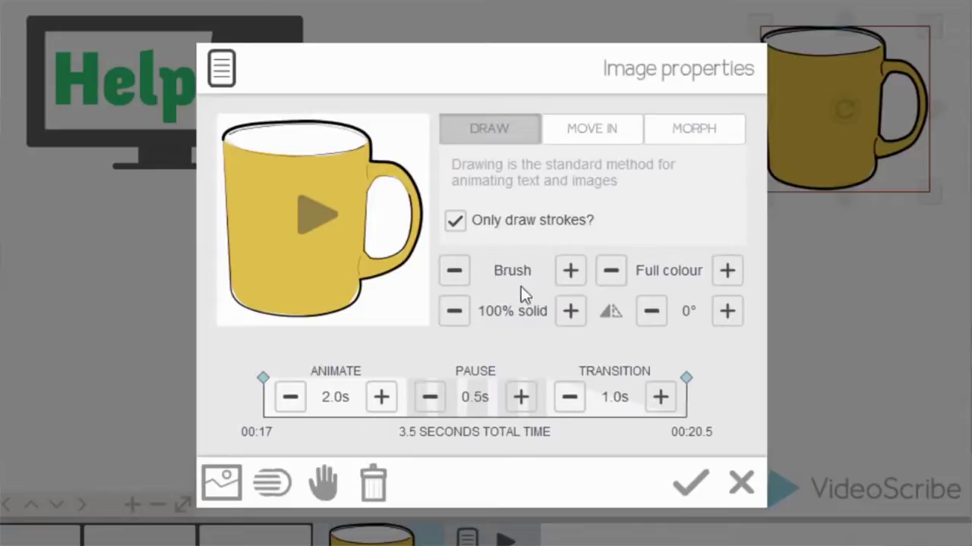
click(570, 273)
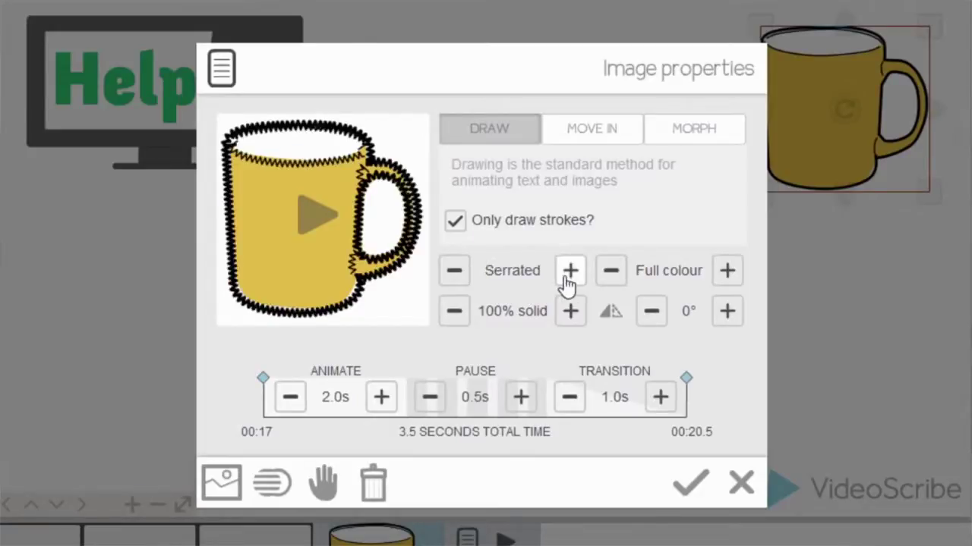
click(569, 272)
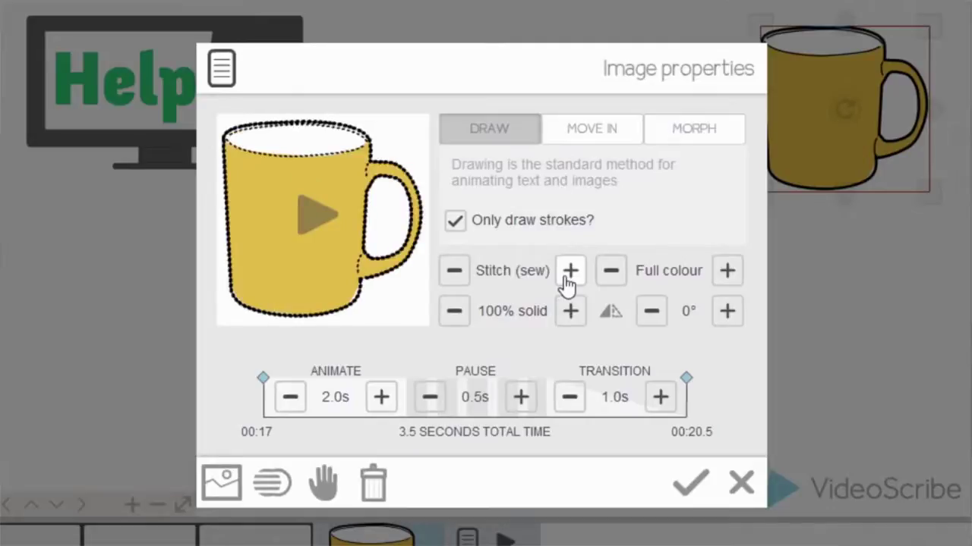
click(569, 271)
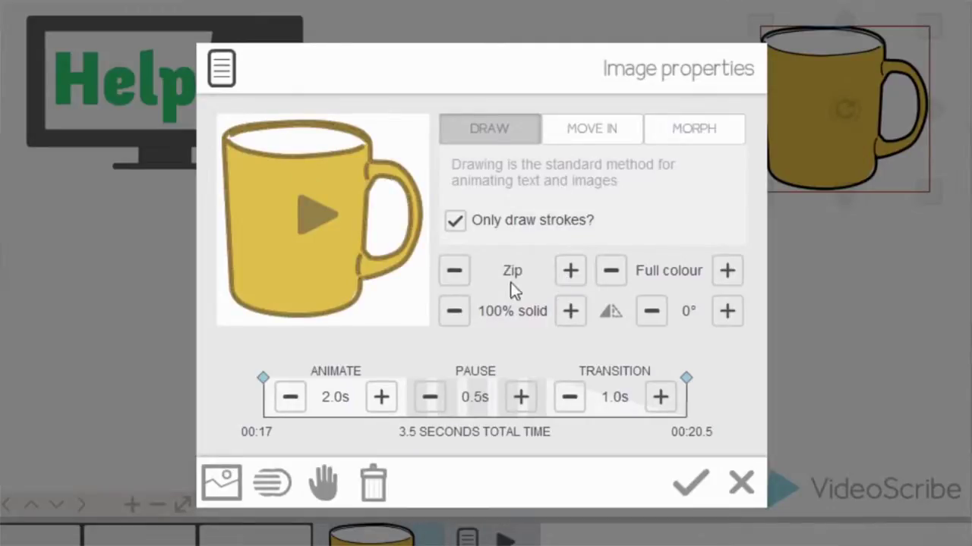
click(324, 228)
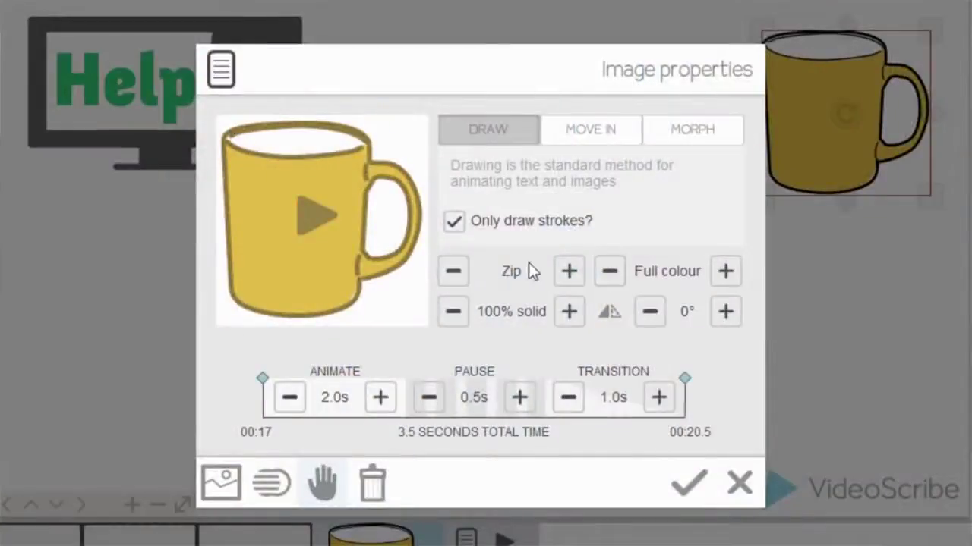
click(570, 272)
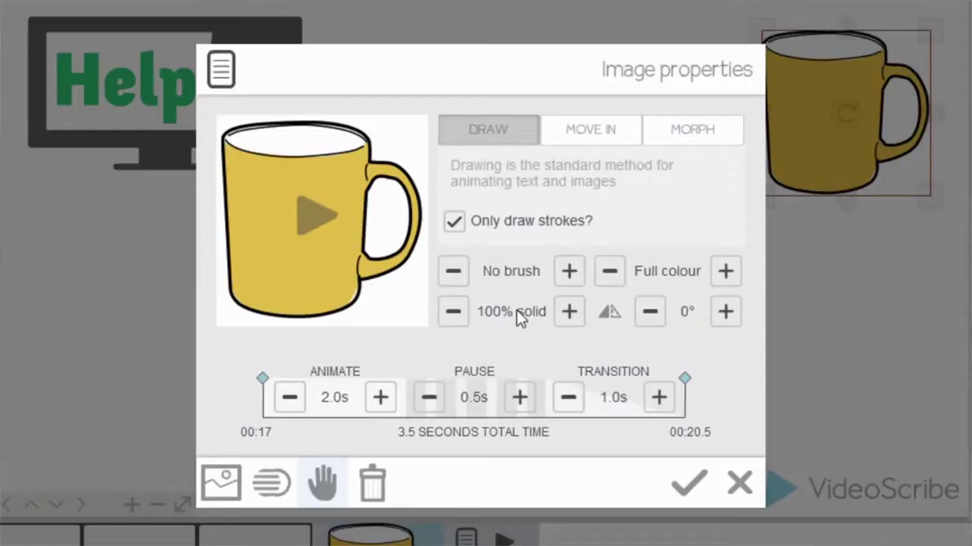
Try the mug at 50% solid, restore it to 100%, and apply the properties.
click(516, 310)
drag(434, 277, 381, 269)
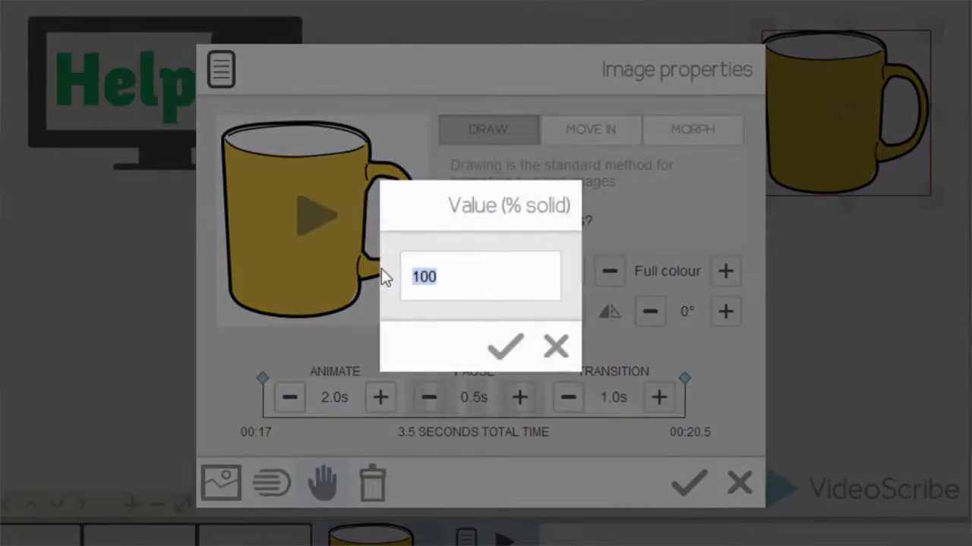
text(50)
click(504, 347)
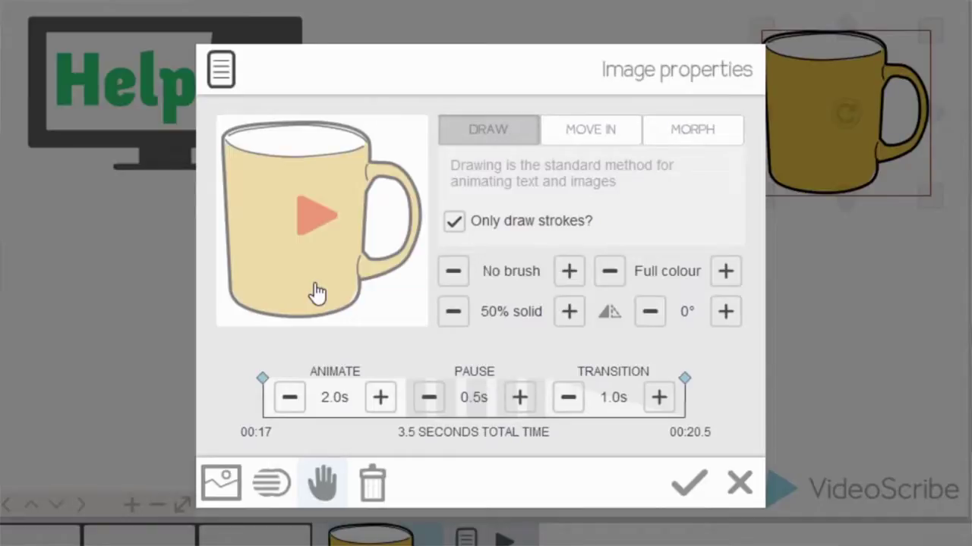
click(519, 315)
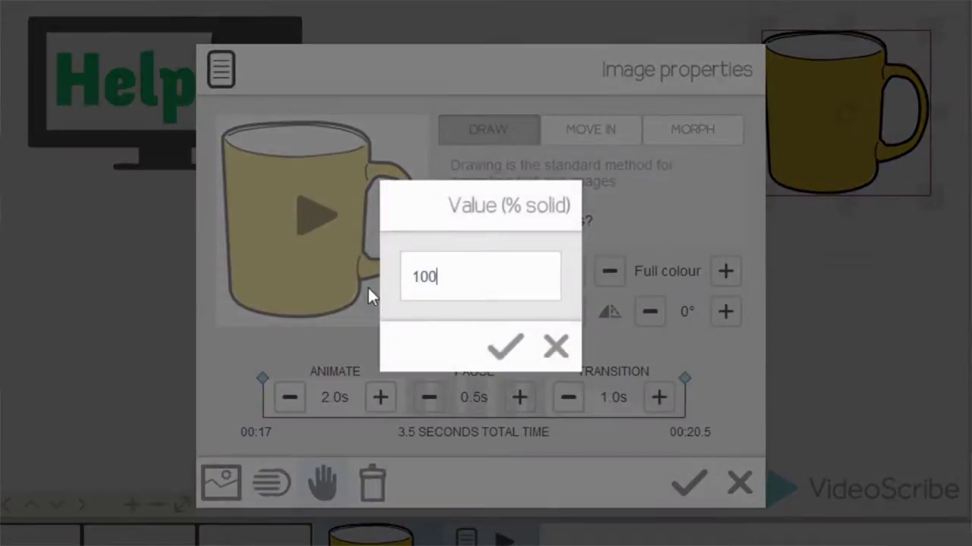
click(505, 346)
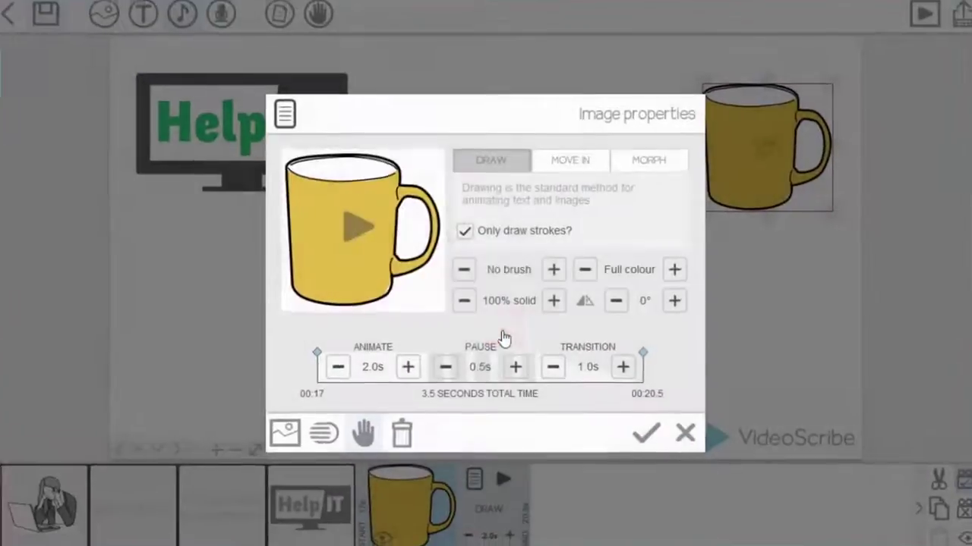
click(646, 433)
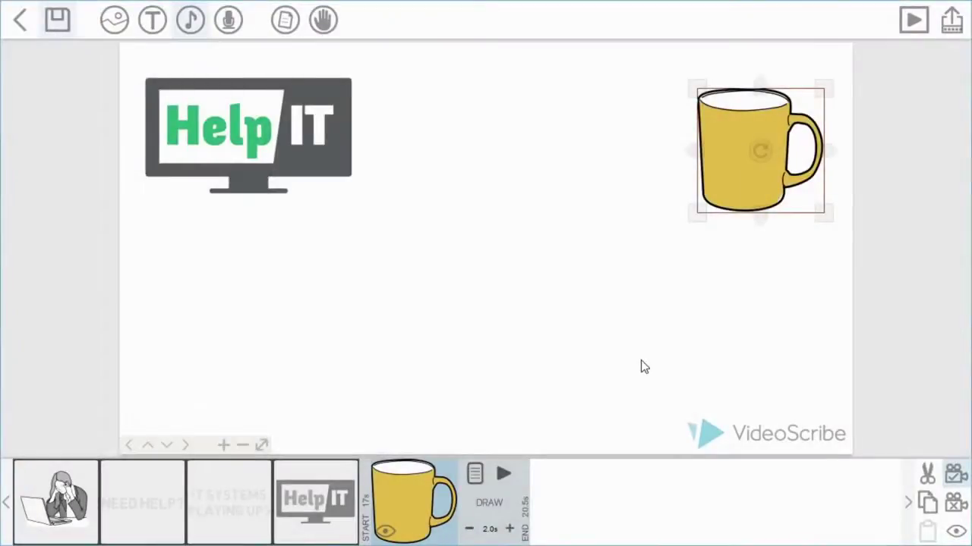
Search the image library for superman and add the standing superhero to the canvas.
click(113, 21)
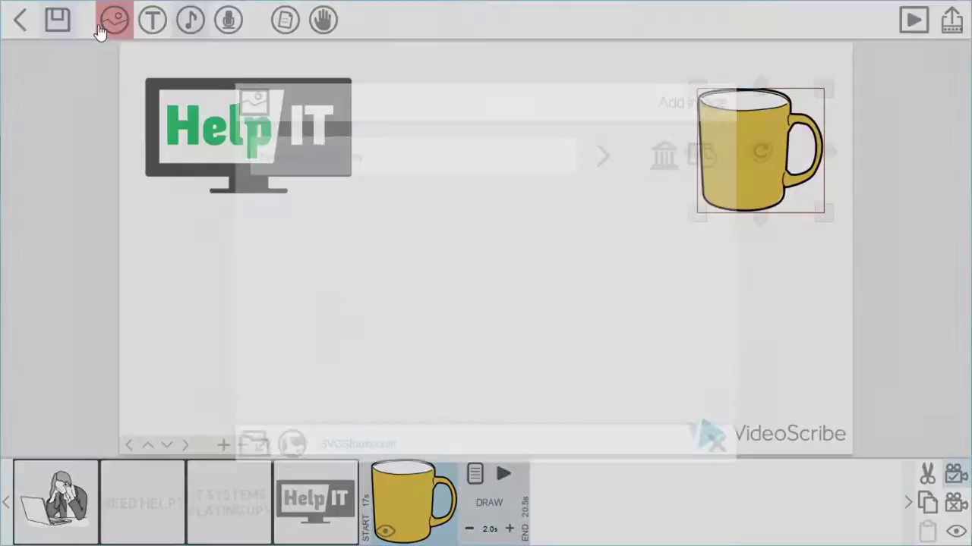
text(s)
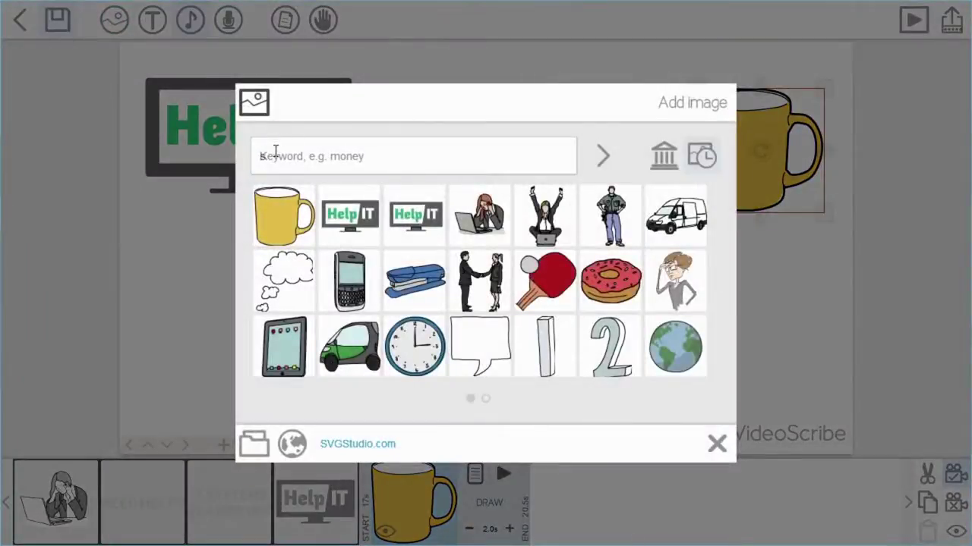
text(uperman)
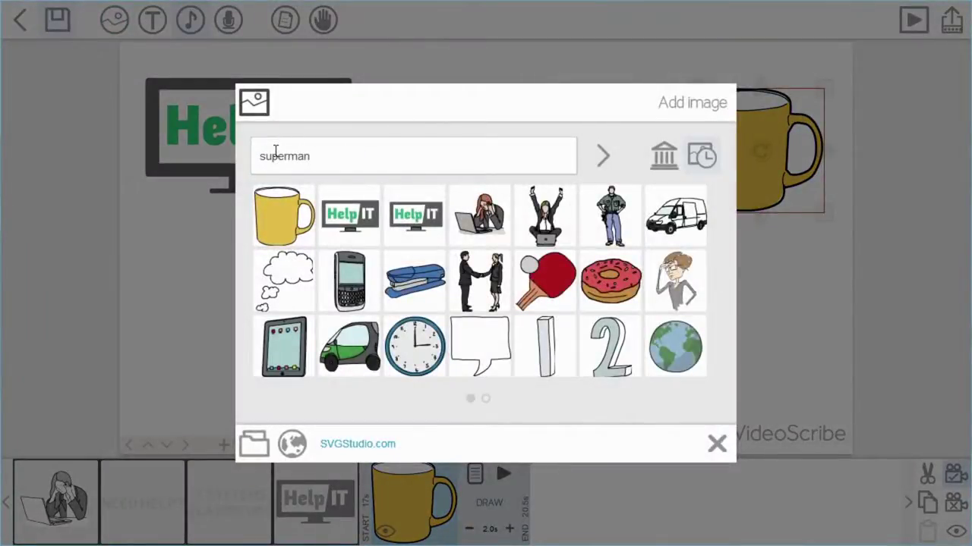
key(Return)
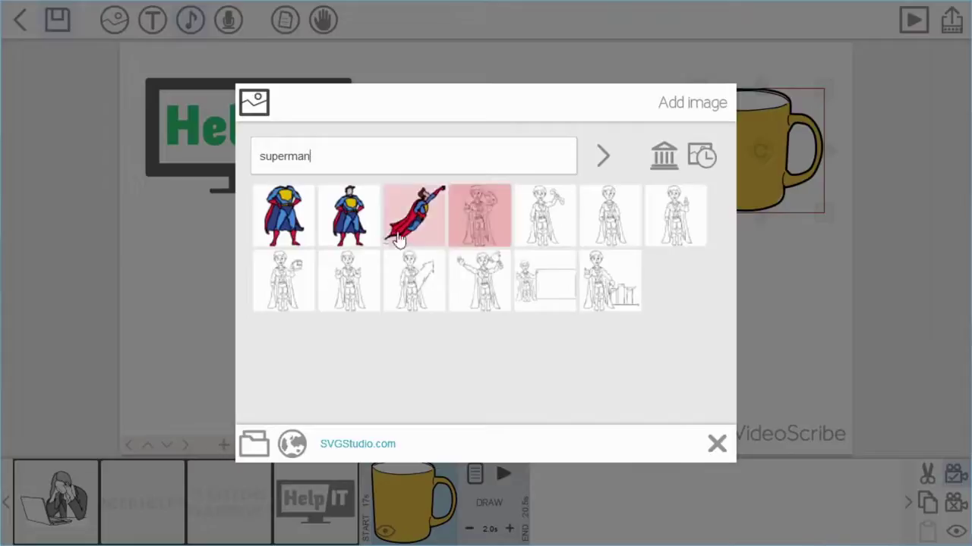
click(349, 219)
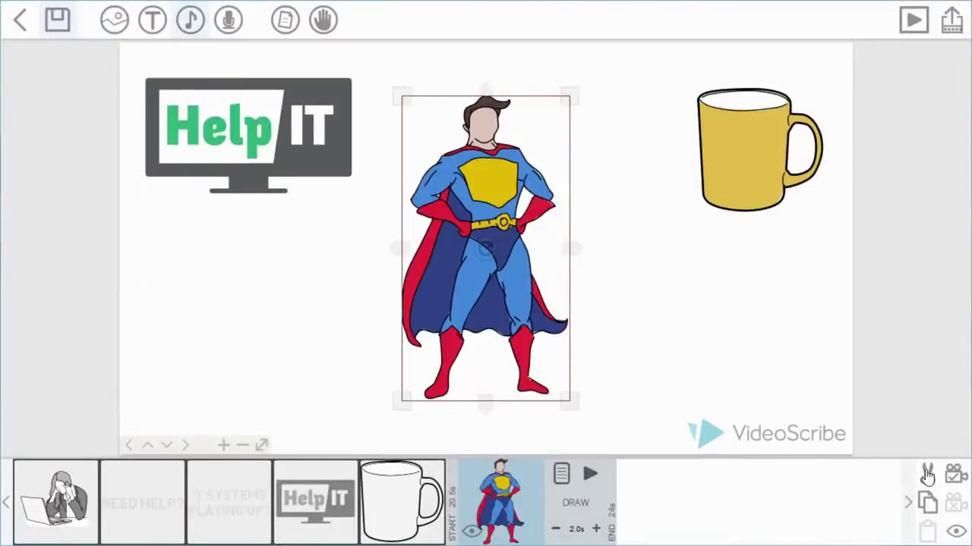
Shrink the superhero and tuck it just below the HelpIT monitor.
drag(569, 400, 299, 407)
drag(273, 369, 256, 369)
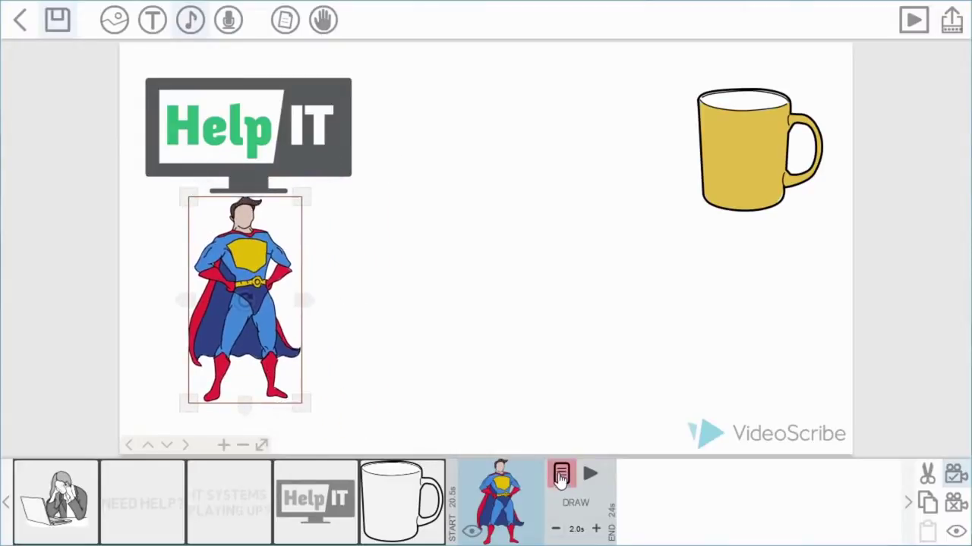
click(561, 477)
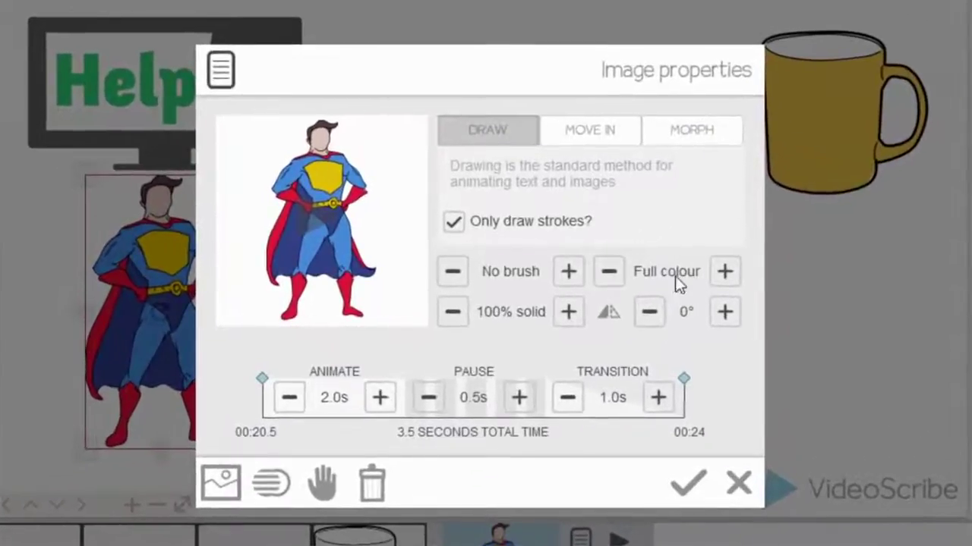
Cycle the superhero through outline, greyscale, silhouette and full colour, ending on outline.
click(722, 281)
click(722, 281)
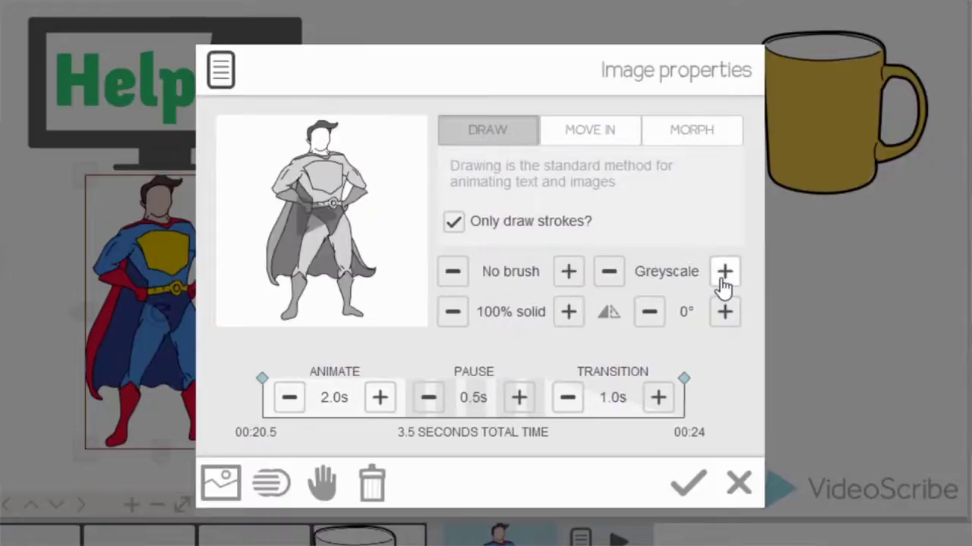
click(722, 280)
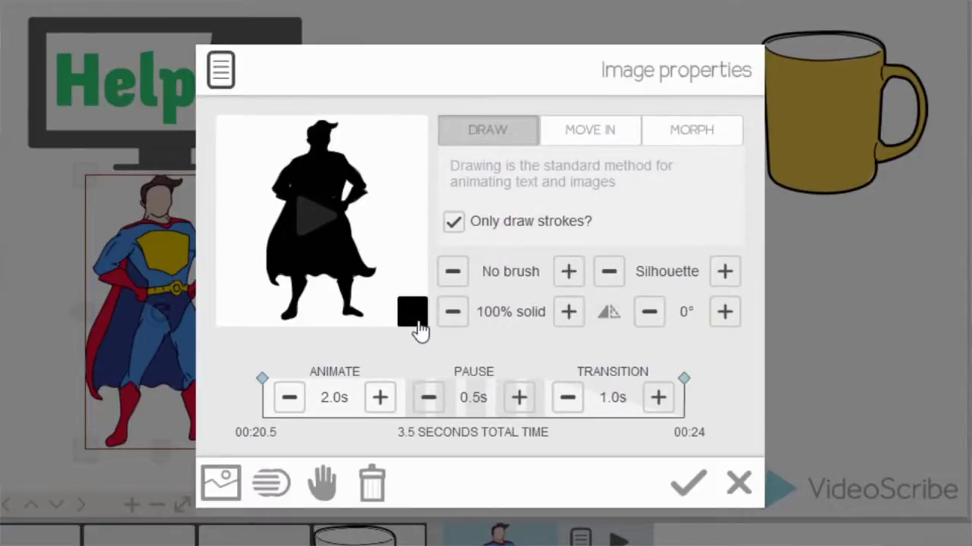
click(610, 276)
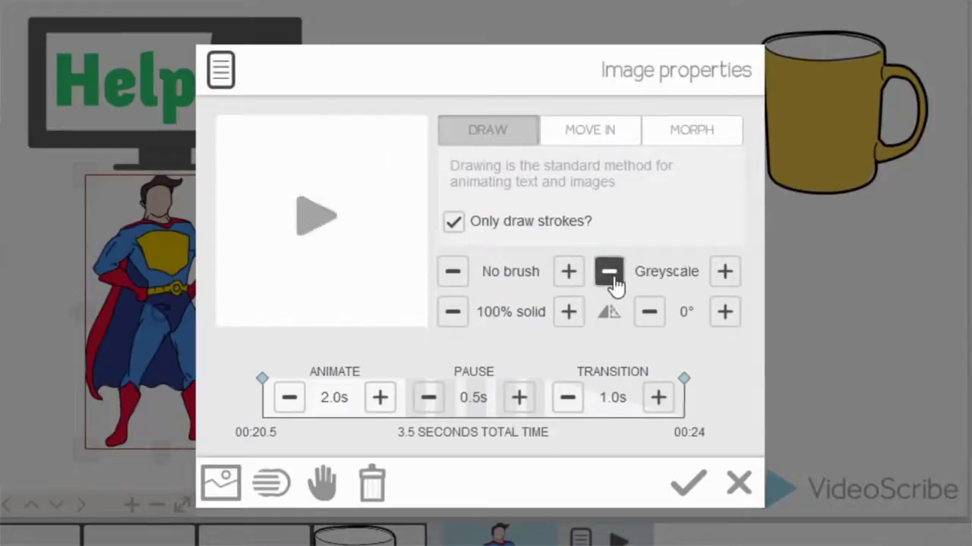
click(610, 276)
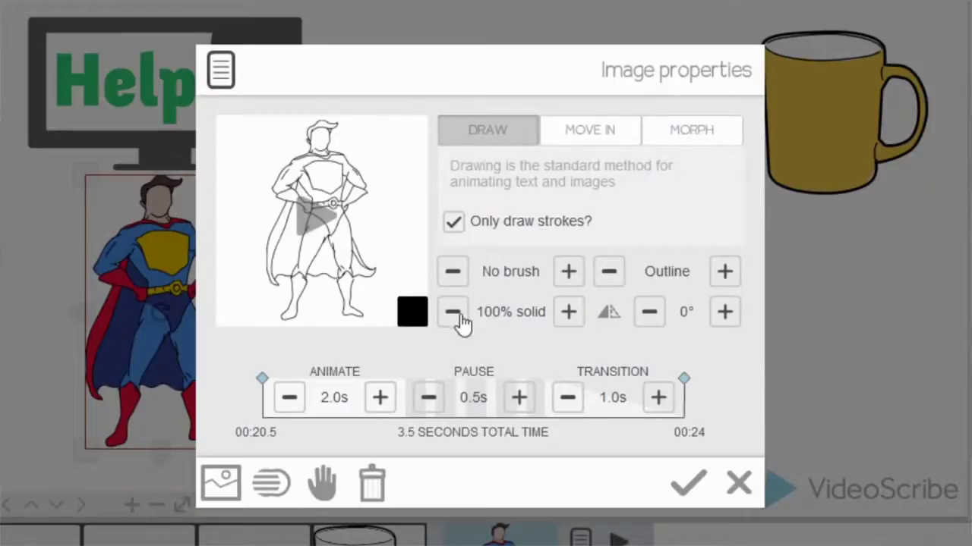
click(613, 278)
click(725, 282)
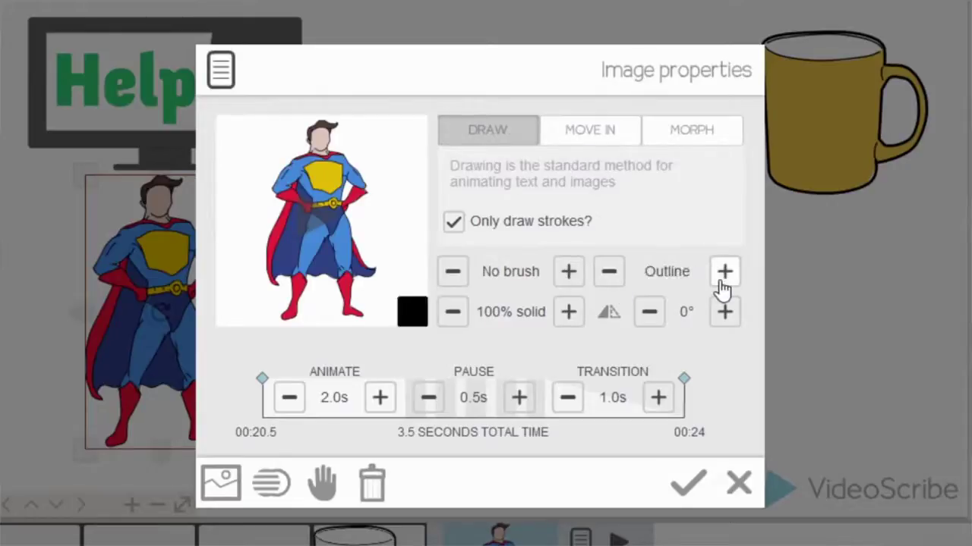
click(724, 283)
click(612, 275)
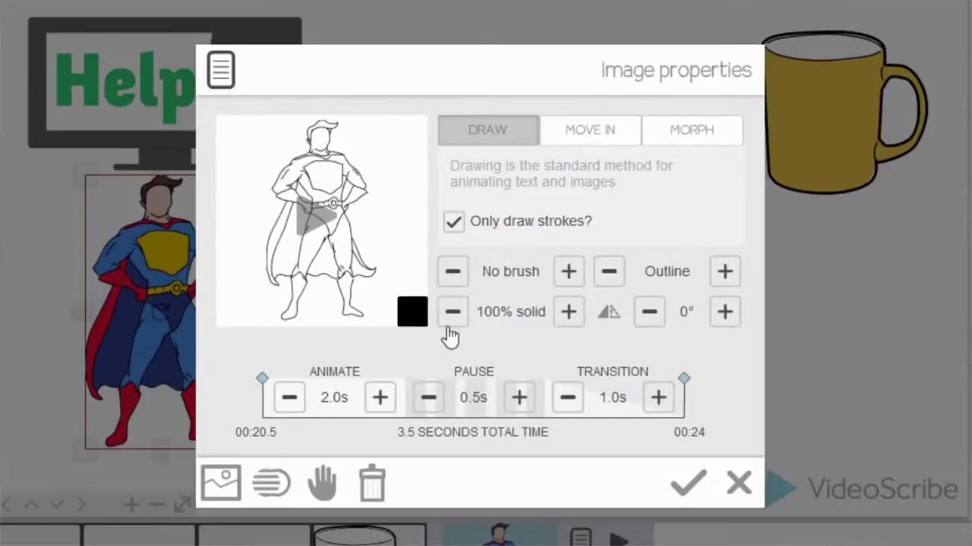
Colour the superhero indigo, try it as an indigo silhouette, then restore full colour.
click(414, 314)
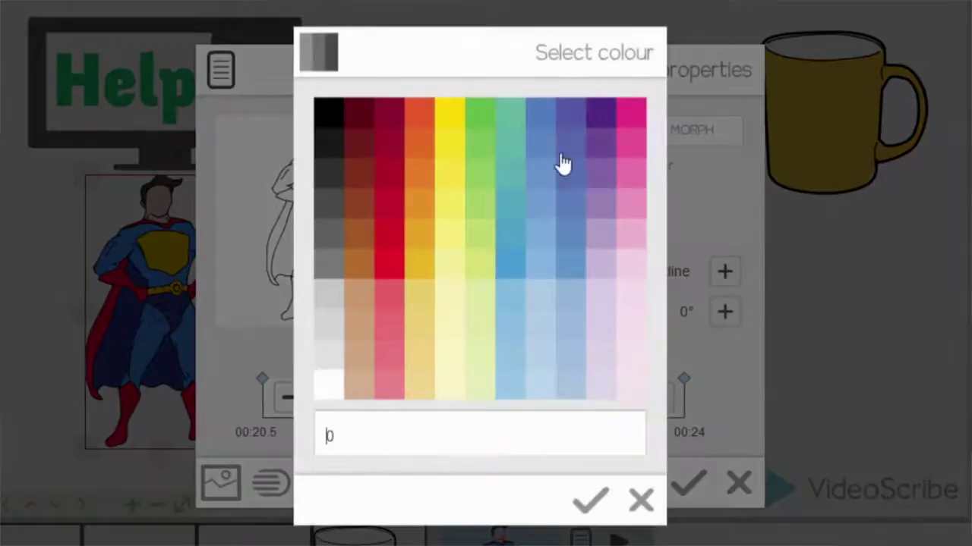
click(567, 121)
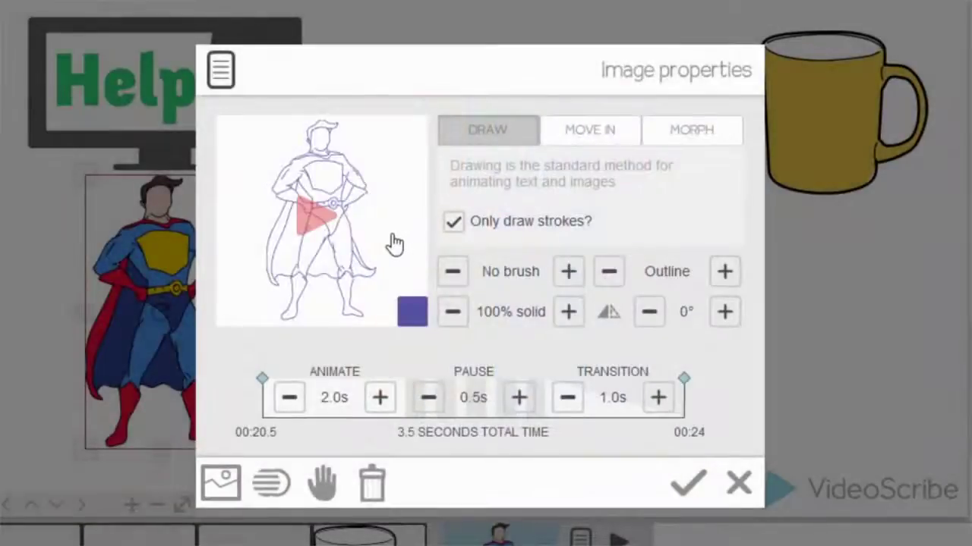
click(607, 311)
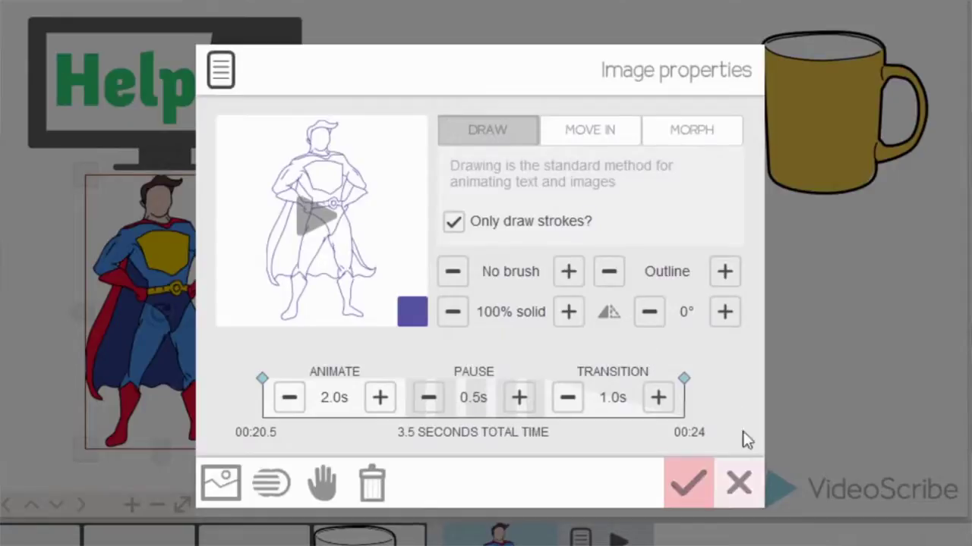
click(725, 271)
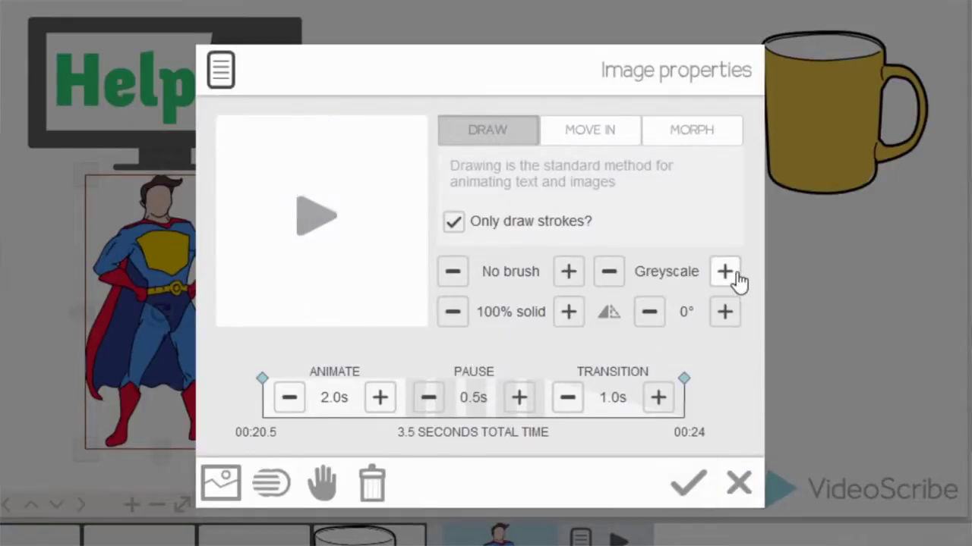
click(725, 272)
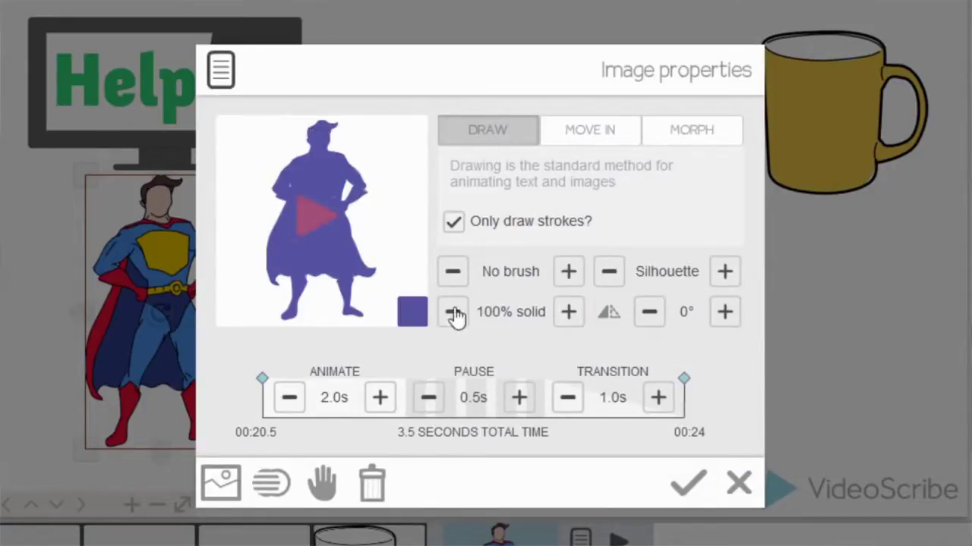
click(728, 278)
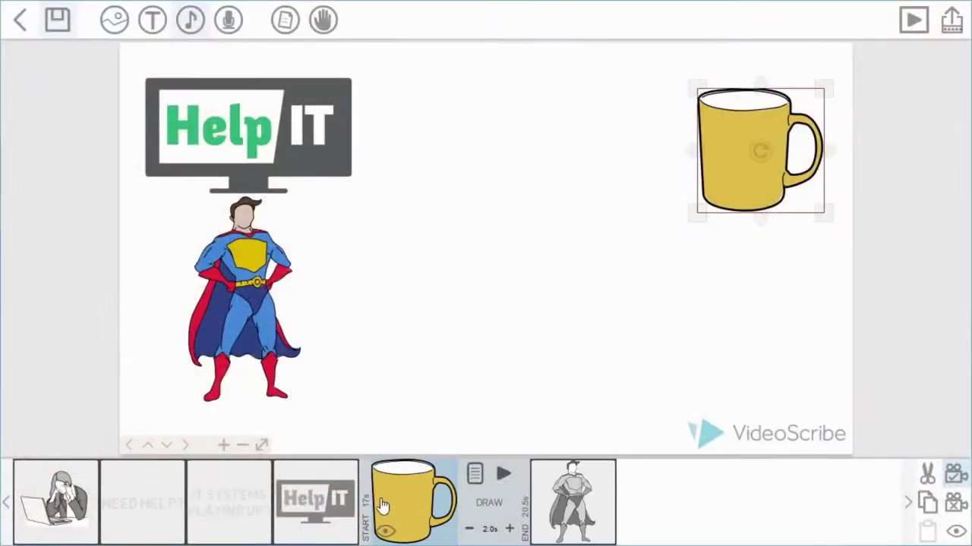
Select the mug element in the timeline sequence.
mouse_move(387, 505)
mouse_down()
mouse_move(168, 488)
mouse_move(523, 523)
mouse_move(408, 506)
mouse_up()
Add a 'Relax!' text element in the SparkolBrand font, after previewing Arial Black.
click(152, 21)
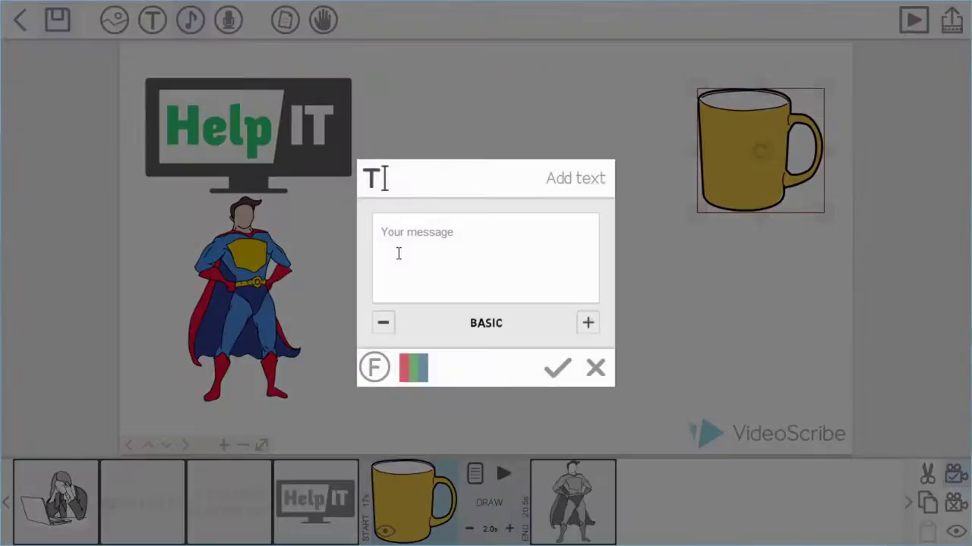
text(Relax!)
click(378, 372)
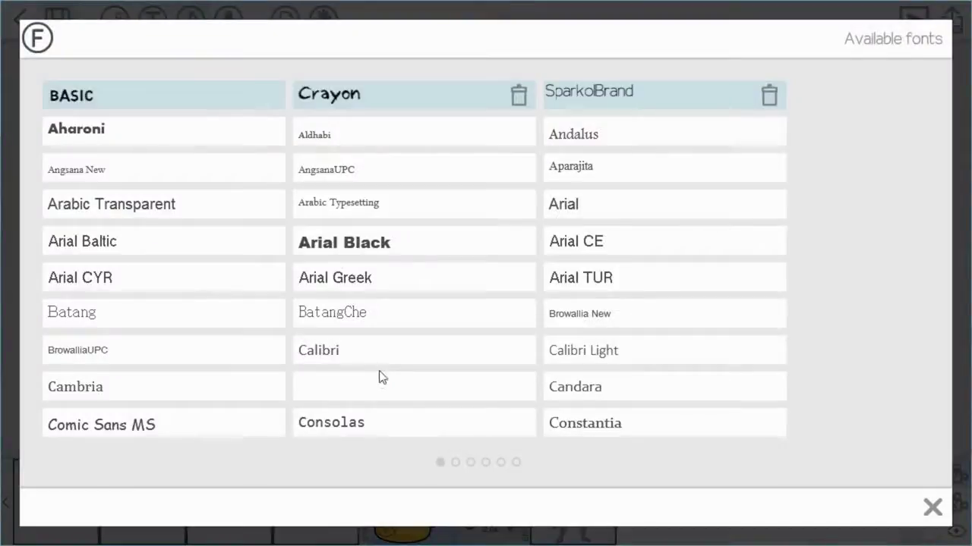
scroll(488, 366, down, 3)
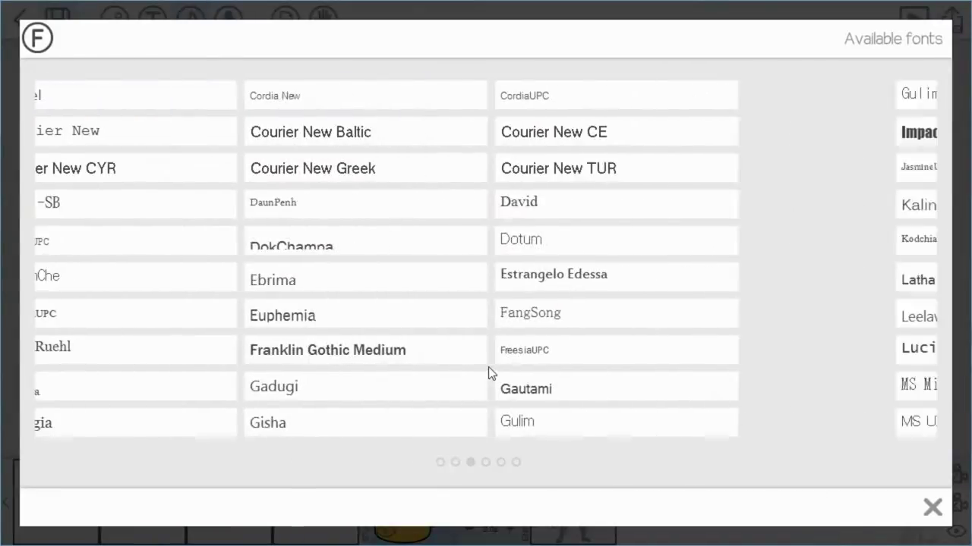
scroll(474, 364, up, 3)
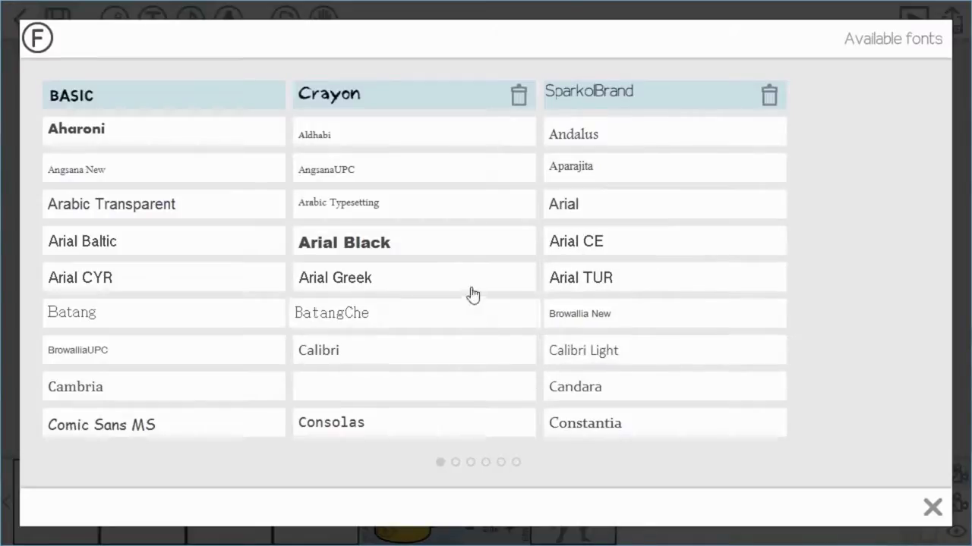
click(395, 249)
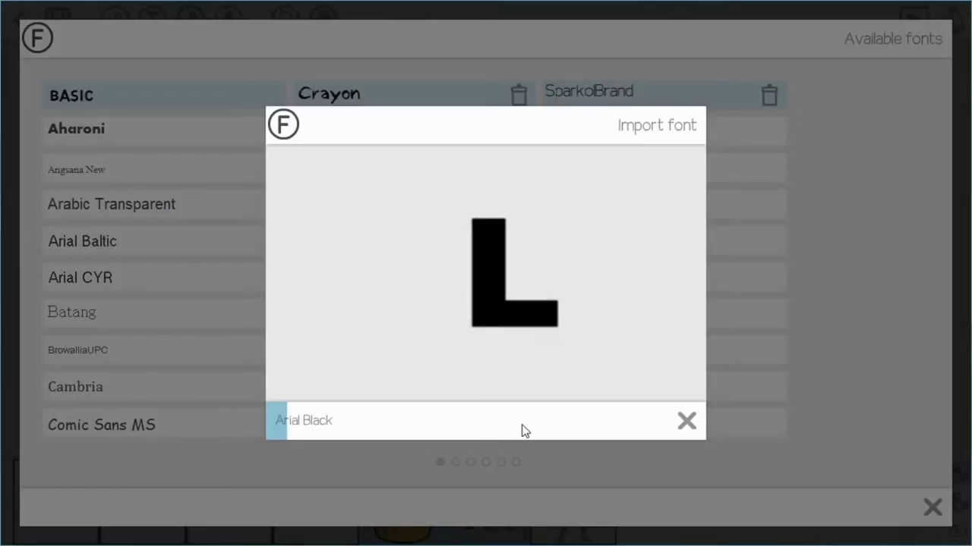
click(685, 423)
click(642, 97)
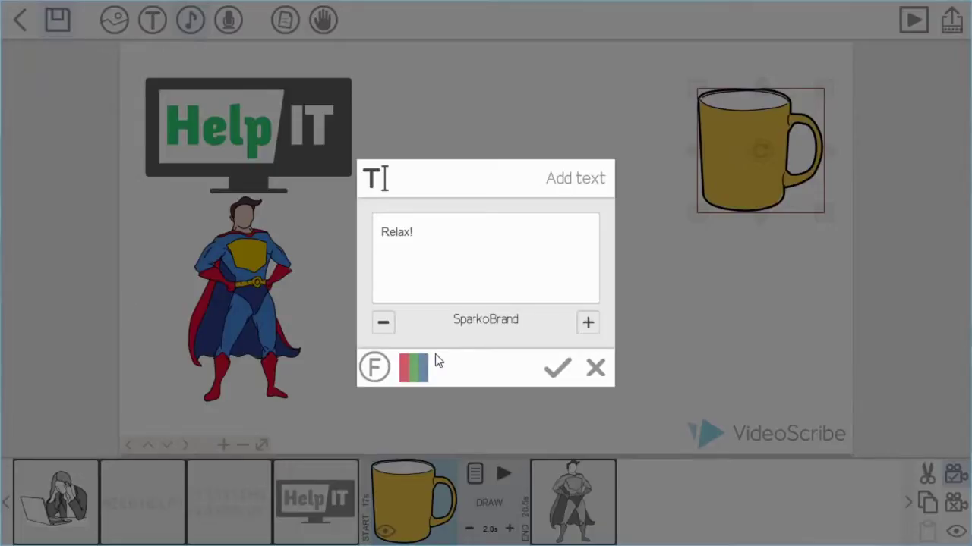
click(415, 365)
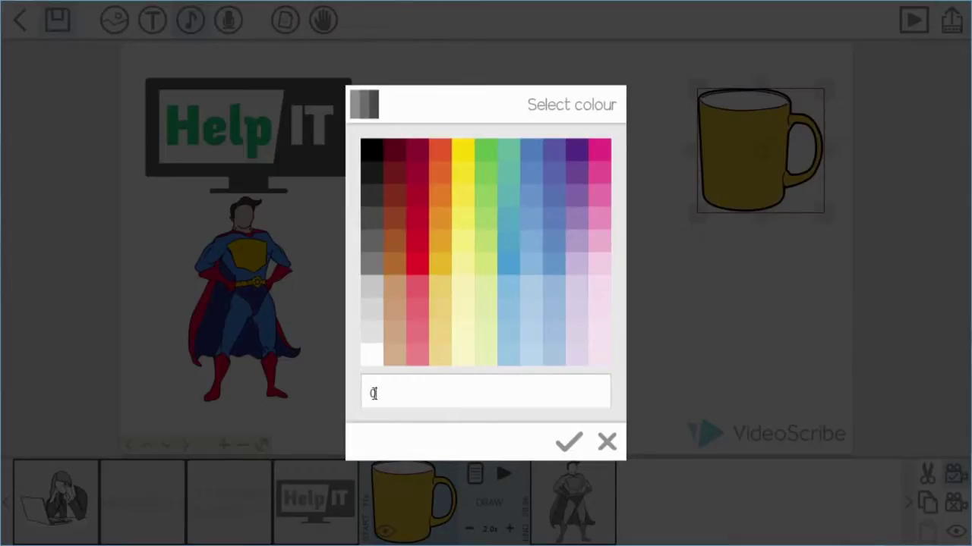
Colour the Relax! text green 2bb673, add it, and move it between the logo and mug.
text(2bb673)
click(563, 442)
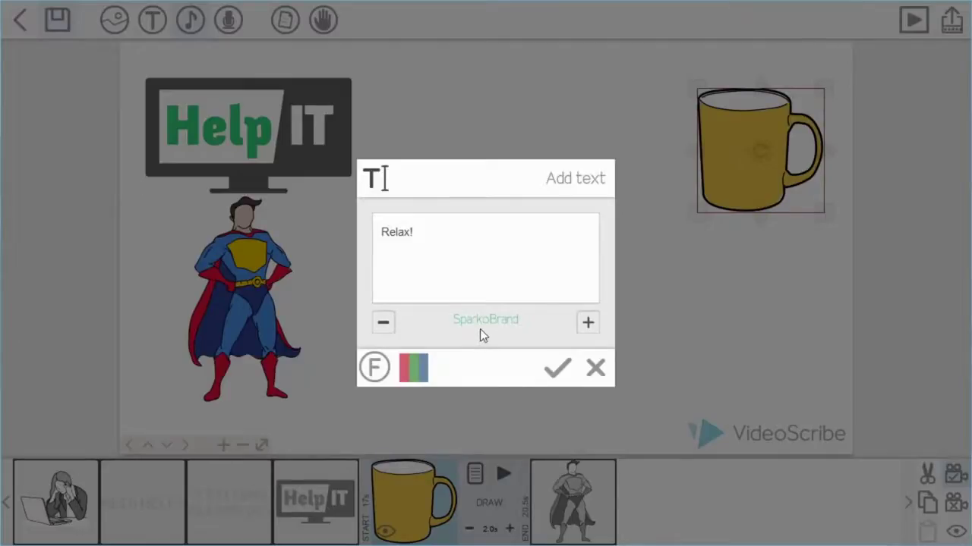
click(554, 370)
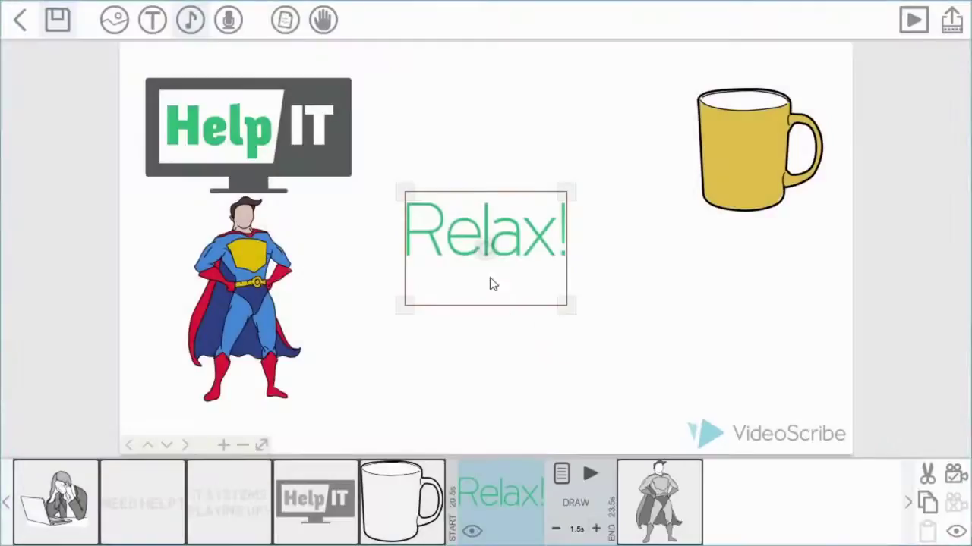
drag(521, 243, 601, 147)
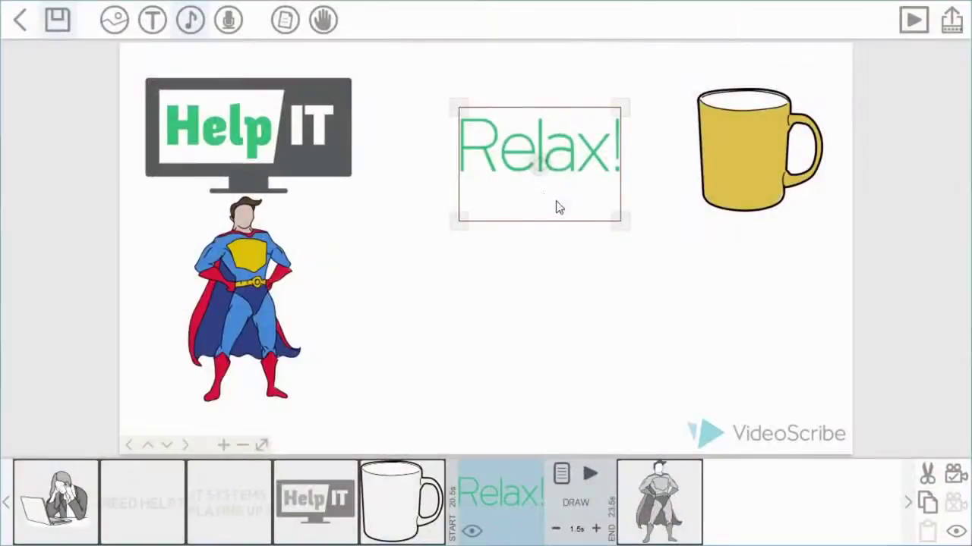
Nudge Relax! slightly up-left and bring up its text properties.
drag(555, 206, 520, 198)
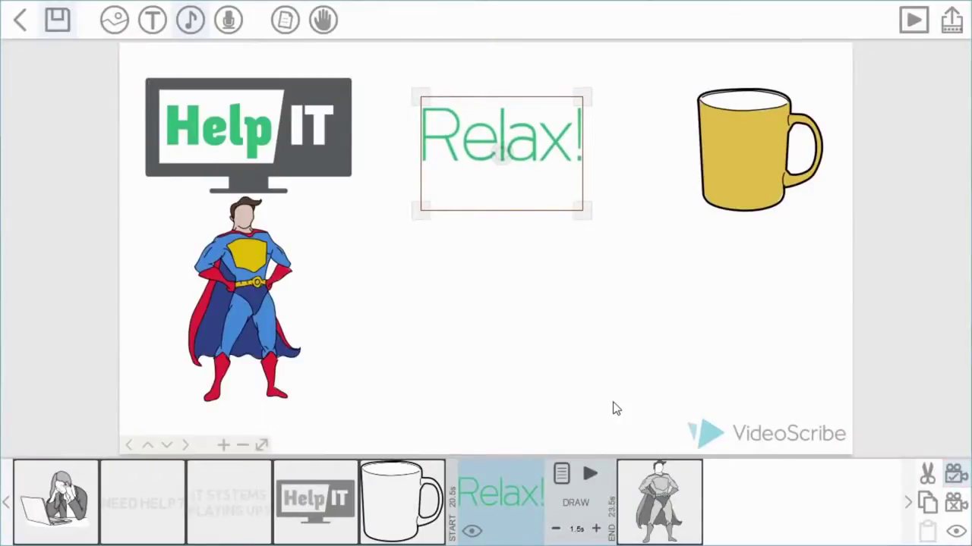
click(564, 473)
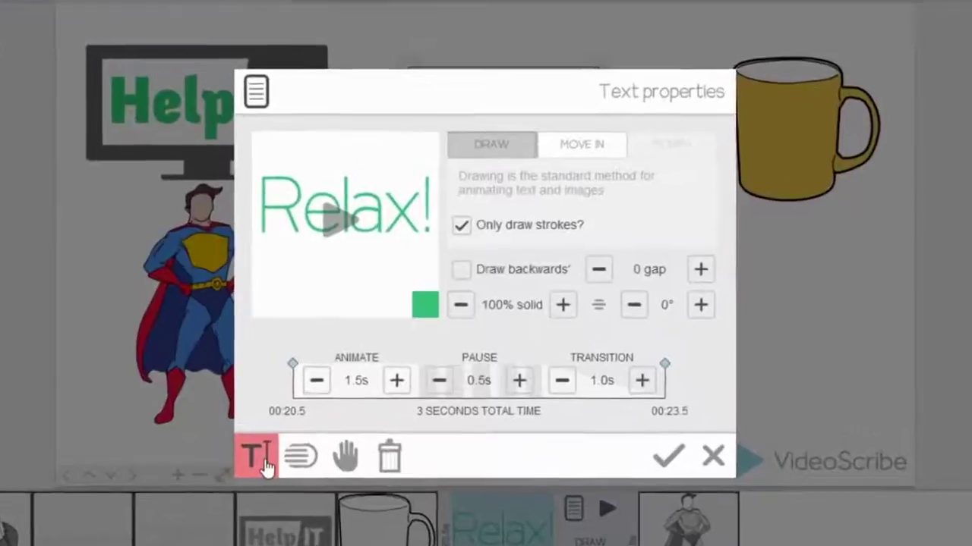
click(279, 493)
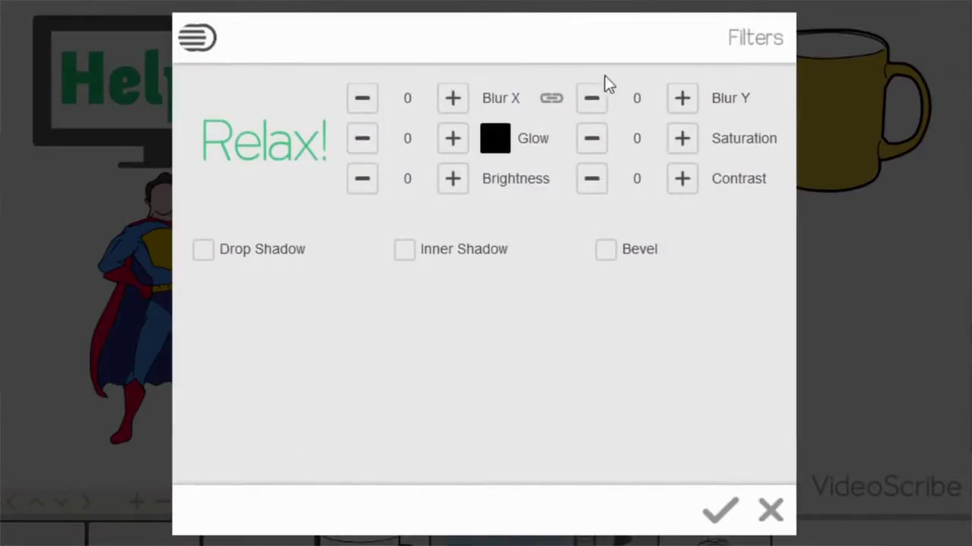
click(452, 98)
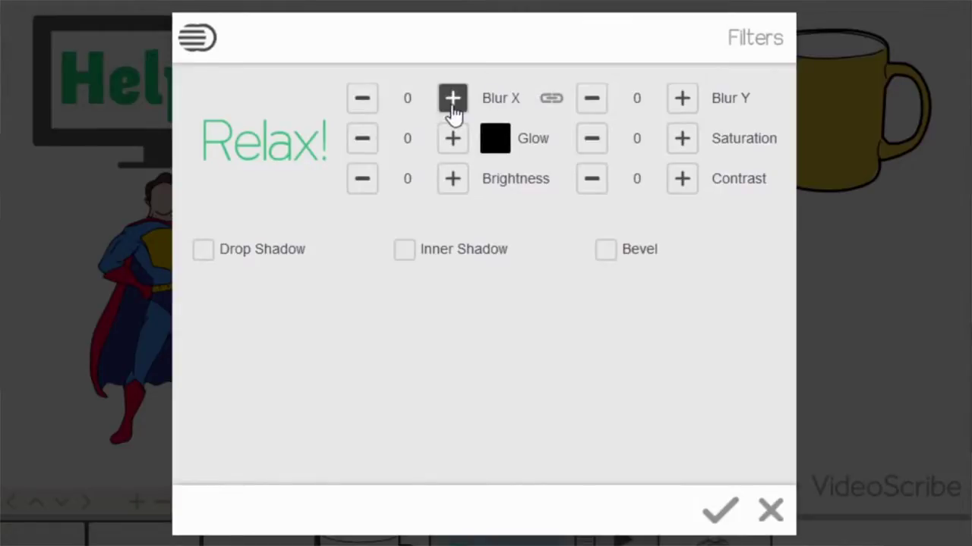
click(453, 99)
click(453, 98)
click(452, 99)
click(452, 98)
click(453, 99)
click(453, 100)
click(452, 100)
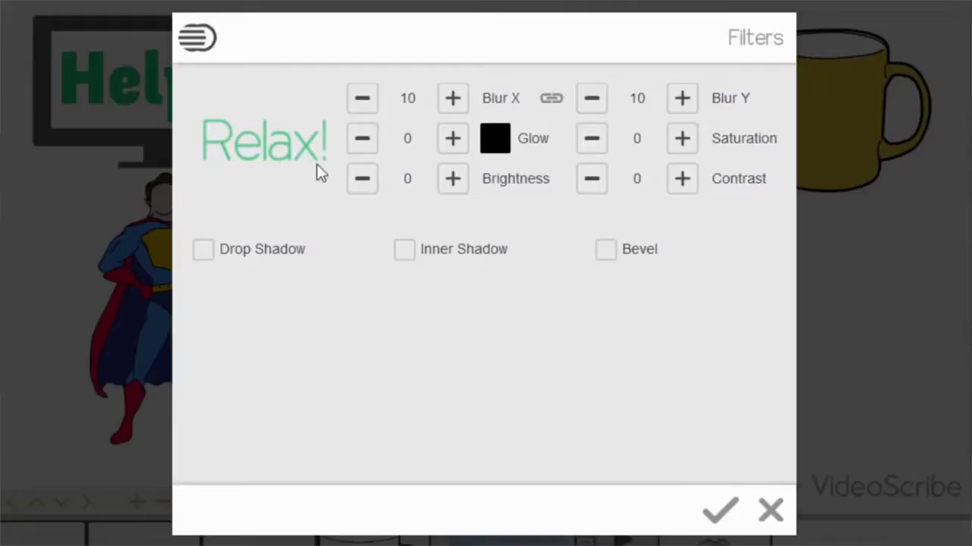
click(452, 98)
click(453, 99)
click(414, 100)
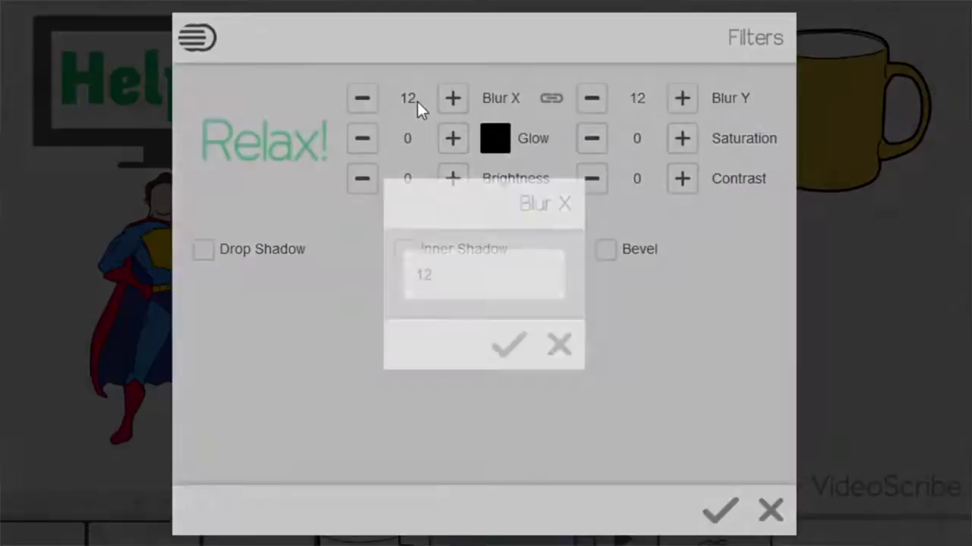
text(0)
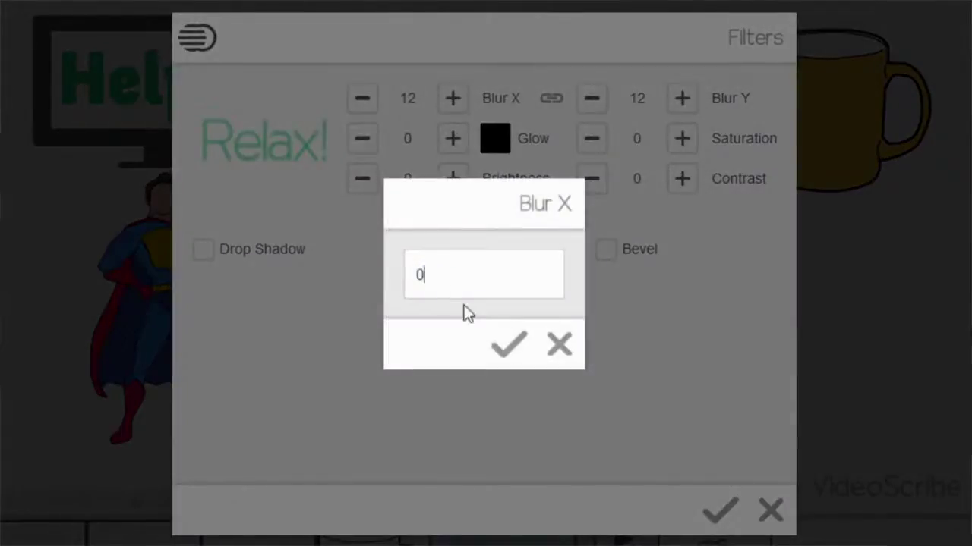
click(507, 344)
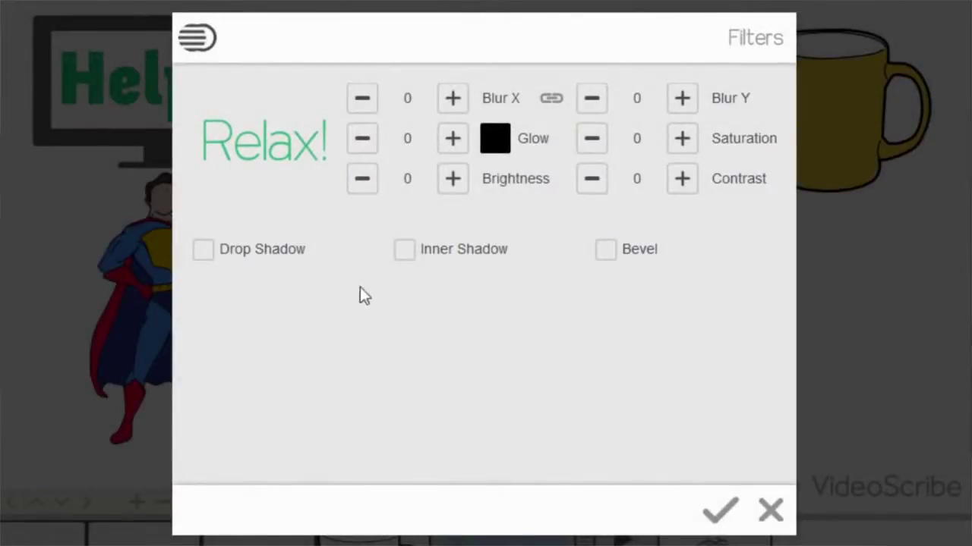
Give the Relax! text a dark grey drop shadow with 150° angle and offset 14.
click(203, 251)
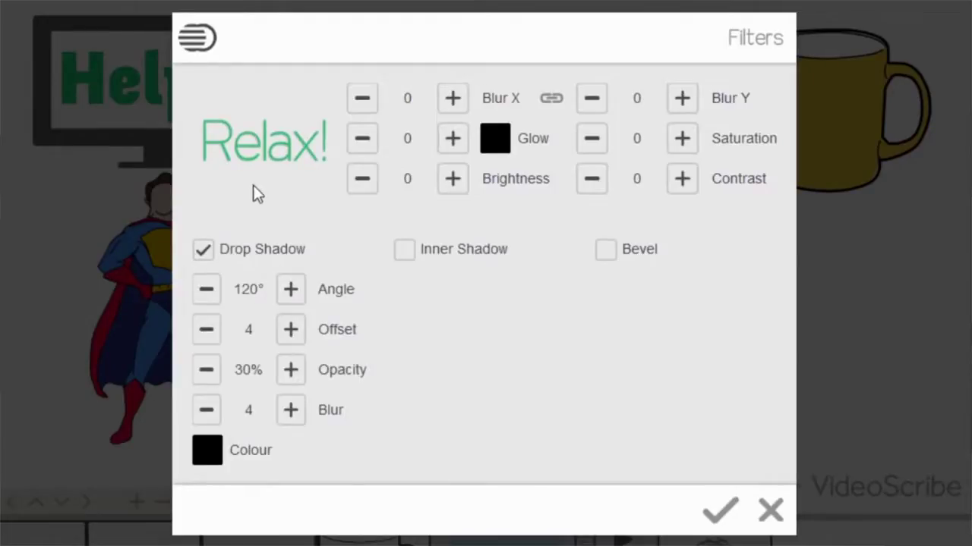
click(288, 296)
click(289, 297)
click(293, 332)
click(292, 332)
click(291, 332)
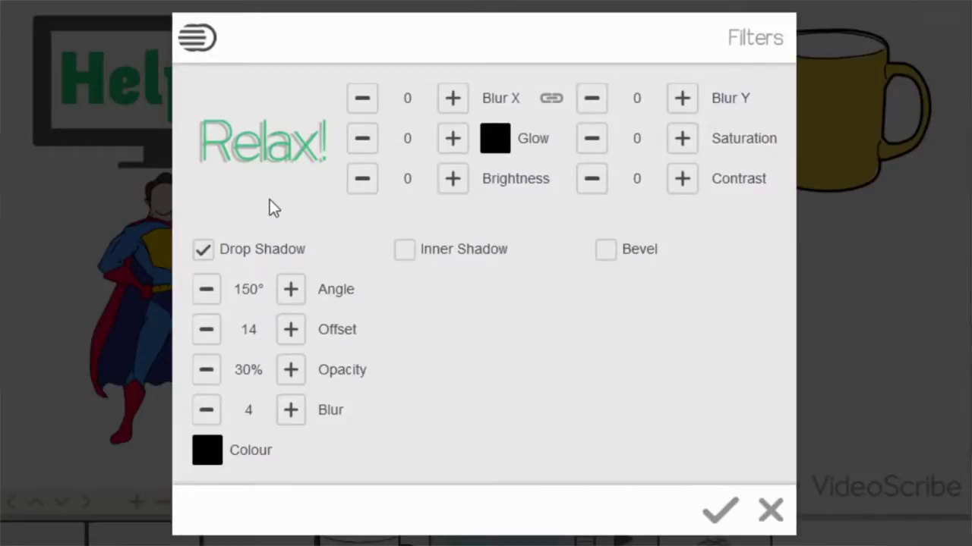
click(207, 451)
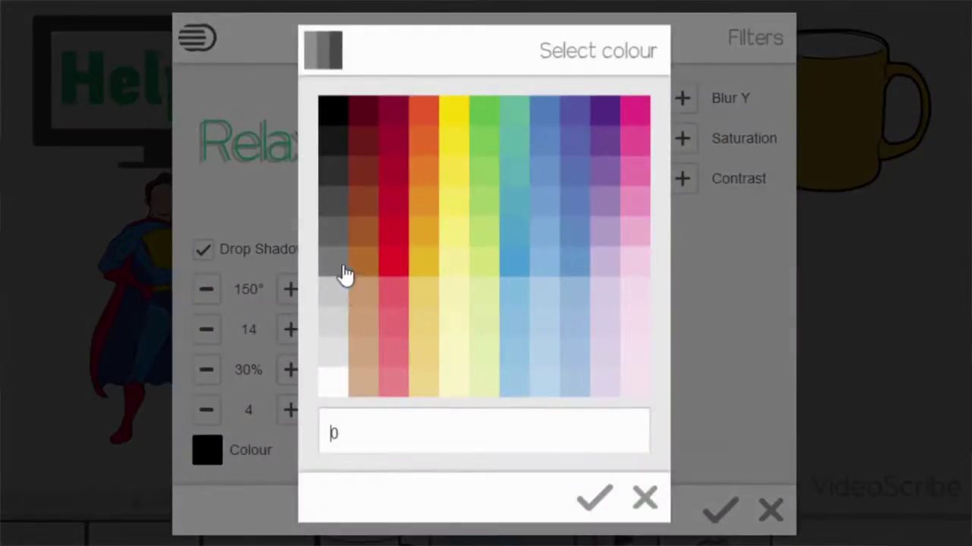
click(341, 218)
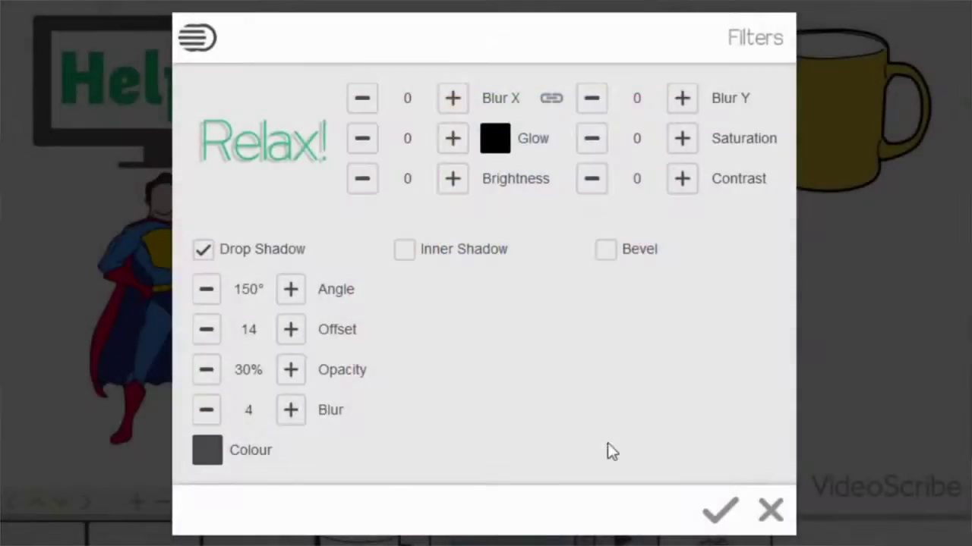
click(725, 511)
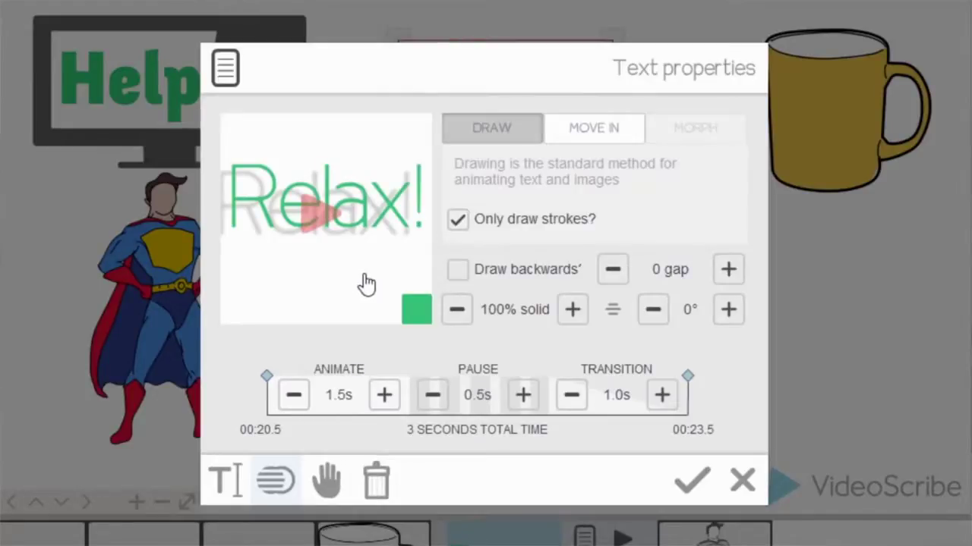
Set Relax! to draw backwards, preview the erasing, then shift it slightly right and down.
click(459, 274)
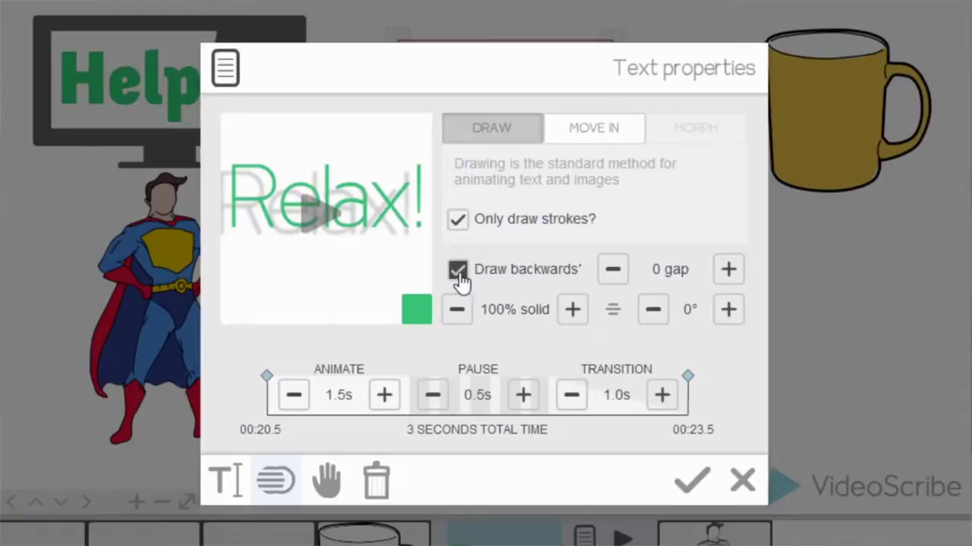
click(315, 218)
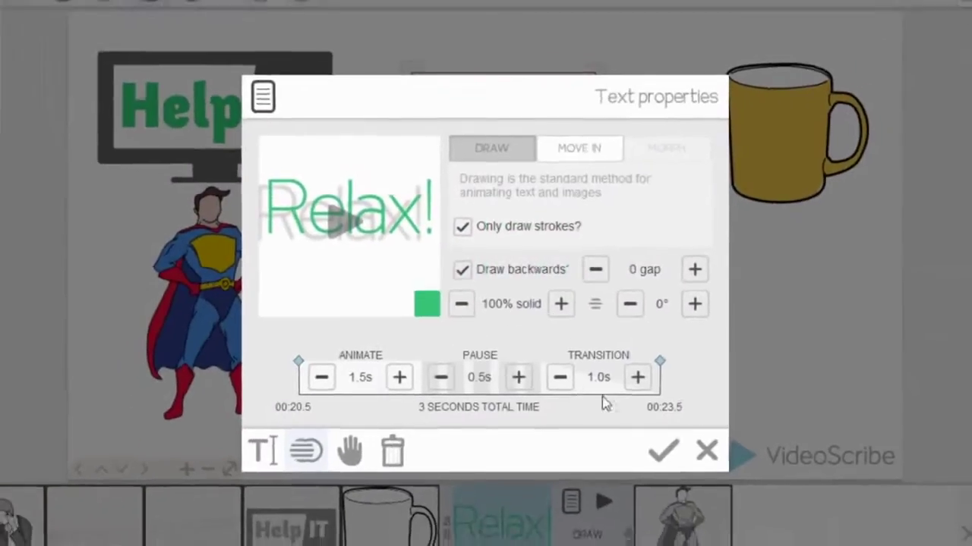
click(677, 465)
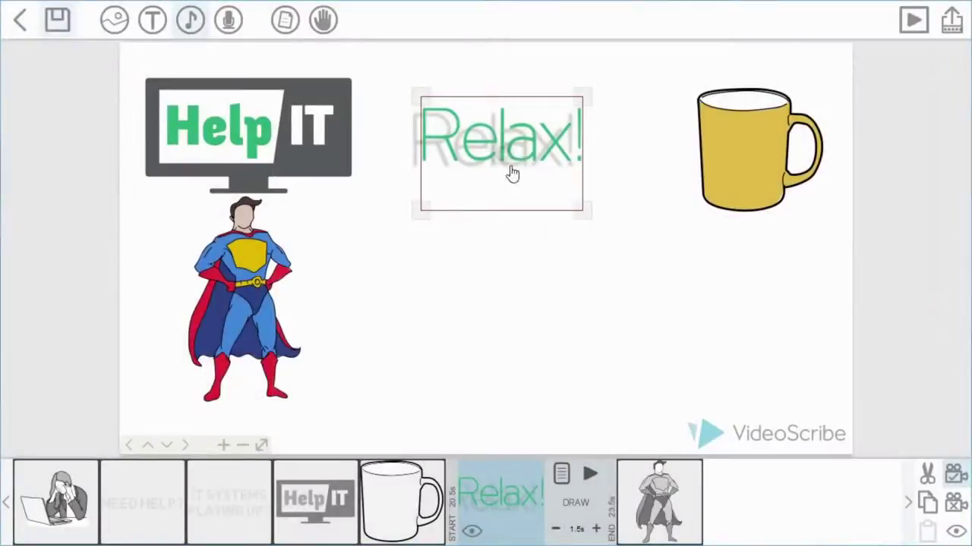
drag(512, 174, 572, 177)
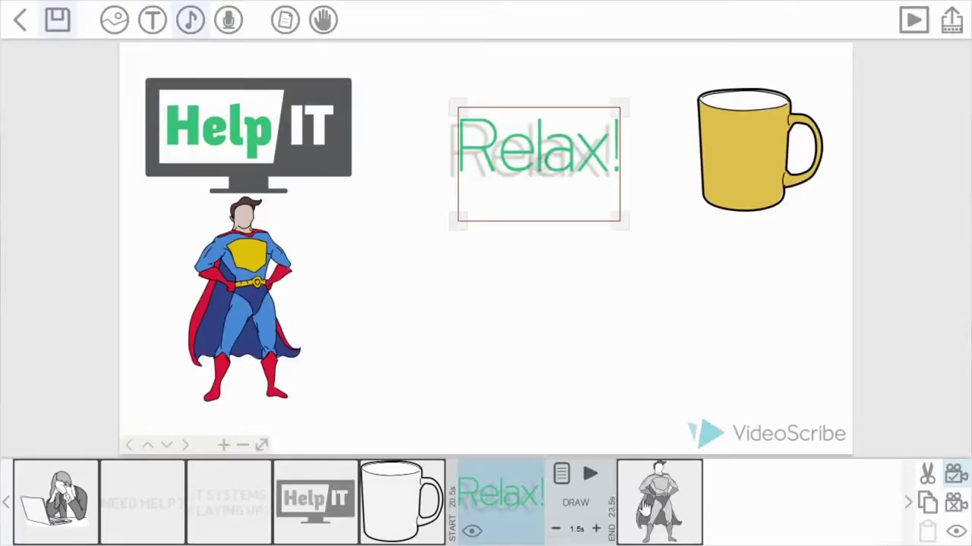
Copy and paste the Relax! text, placing the duplicate below the original.
click(927, 504)
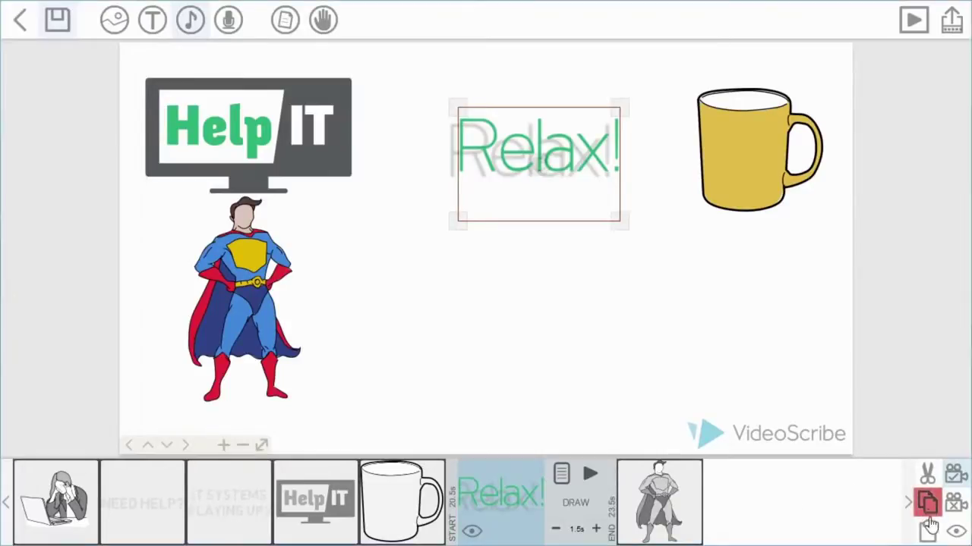
click(928, 532)
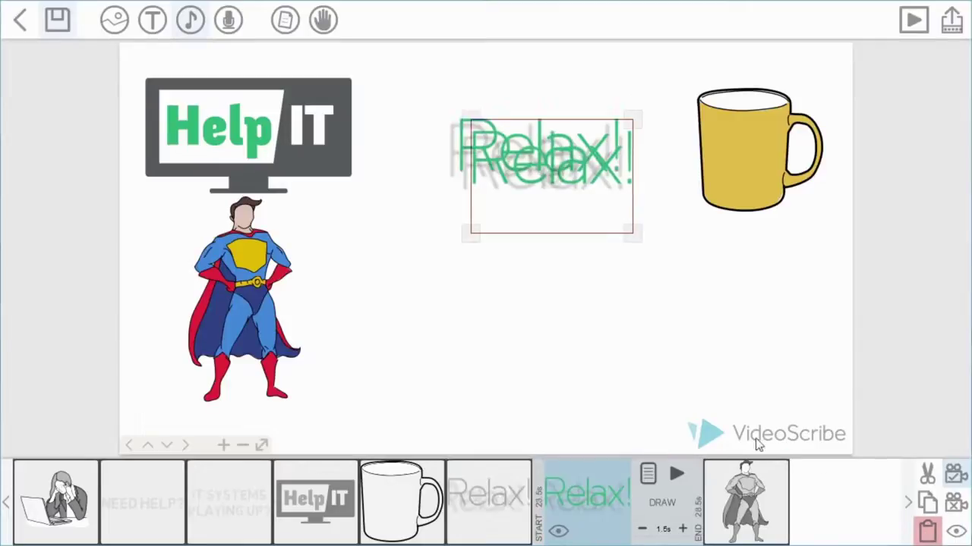
drag(555, 239, 532, 366)
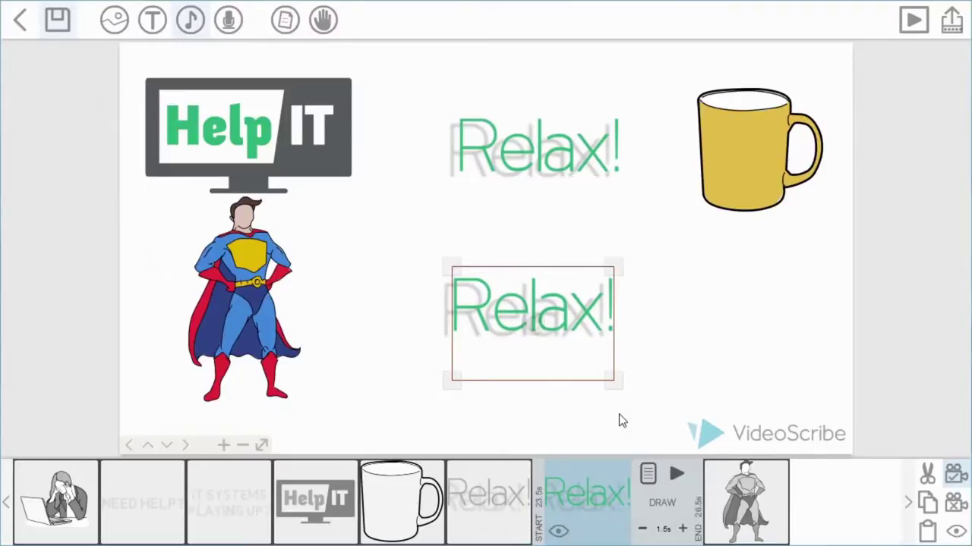
Turn off Draw backwards on the copy and reword it to 'Let us take IT' / 'off your hands'.
click(647, 474)
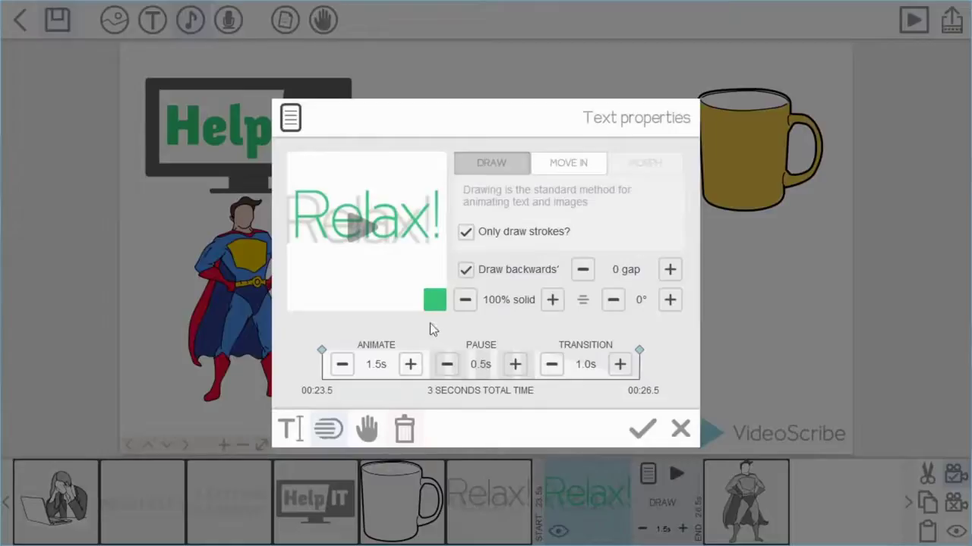
click(467, 273)
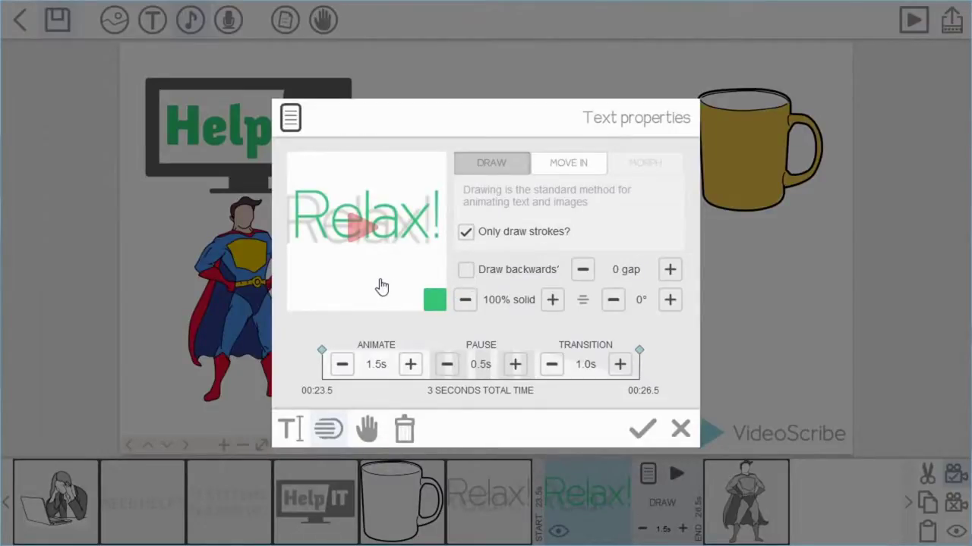
click(292, 433)
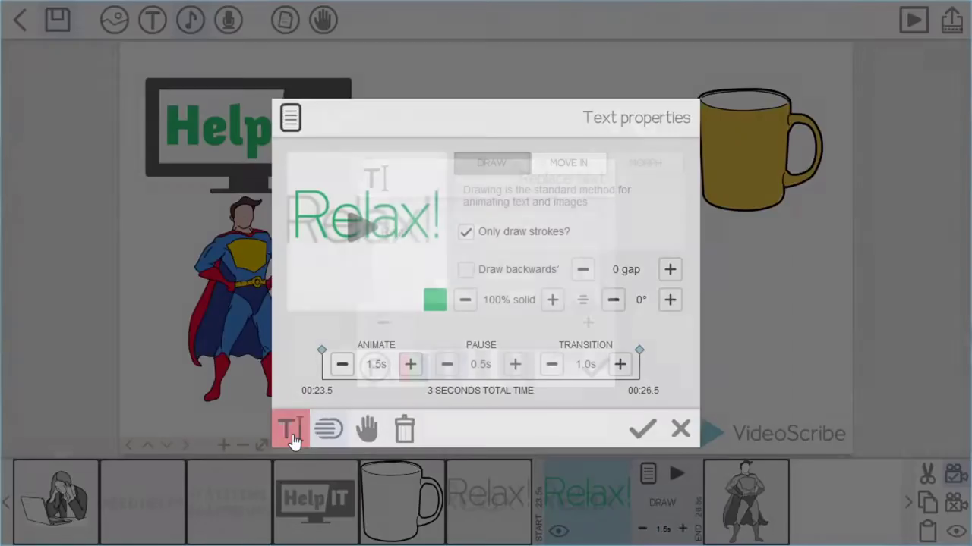
drag(437, 237, 353, 222)
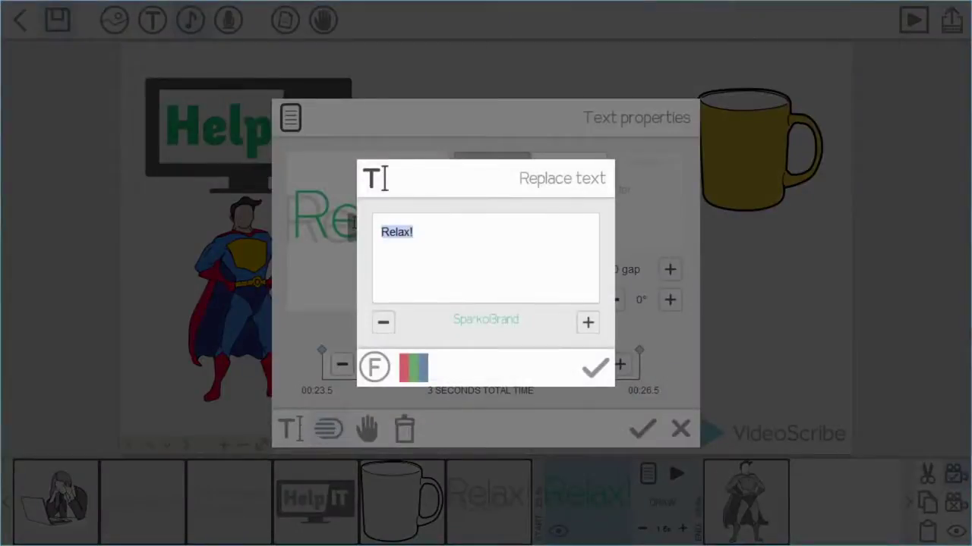
text(Let us take)
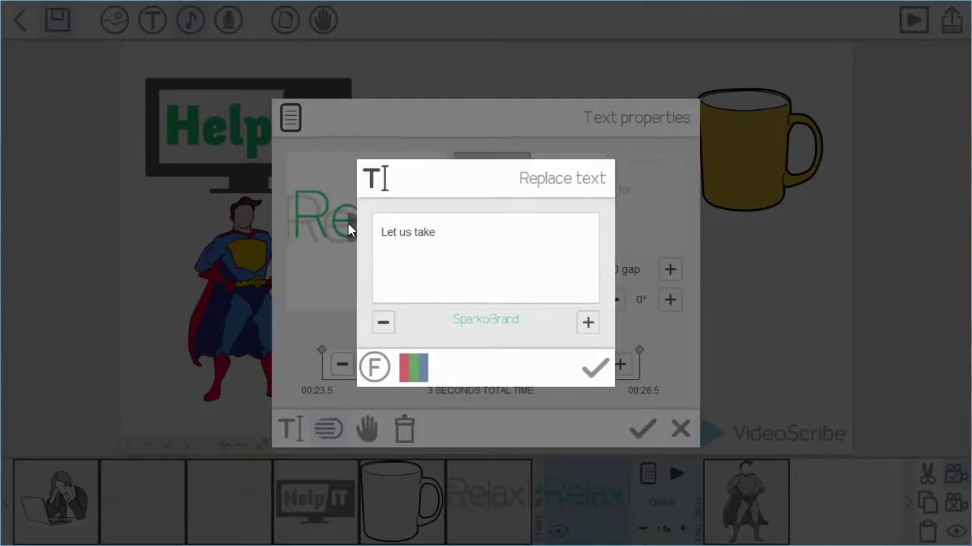
text( IT)
key(Return)
text(off your hands)
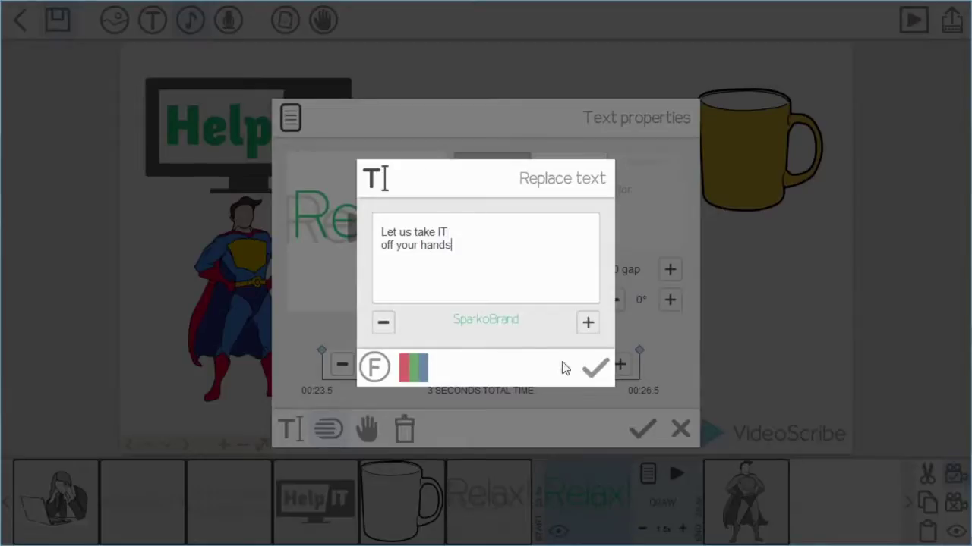
click(599, 381)
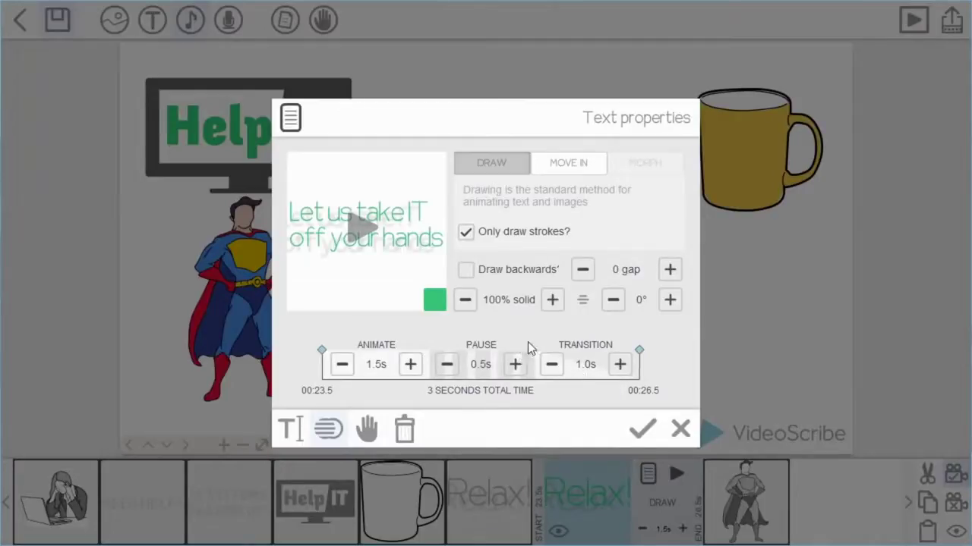
Centre-align the two text lines and raise the animate time to 2.5s.
click(581, 302)
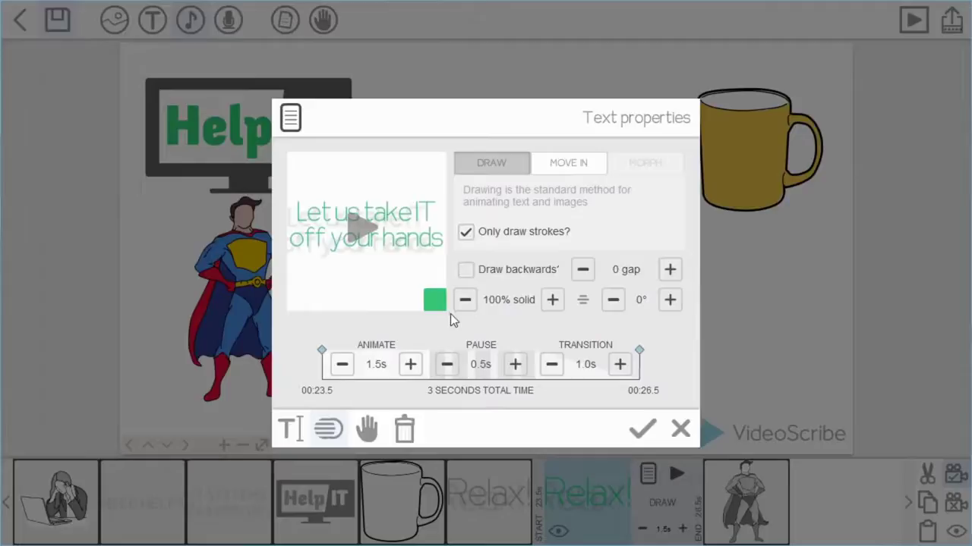
click(412, 365)
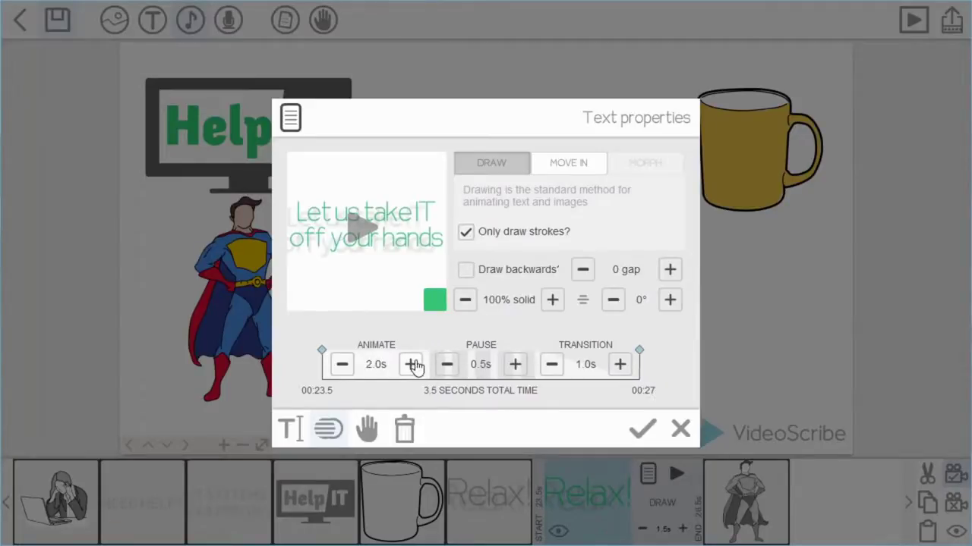
click(412, 366)
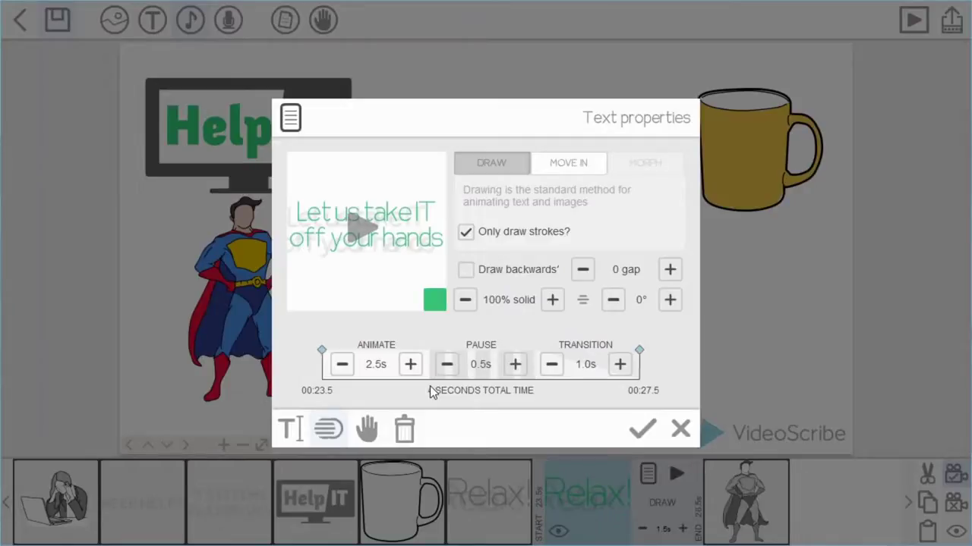
click(637, 434)
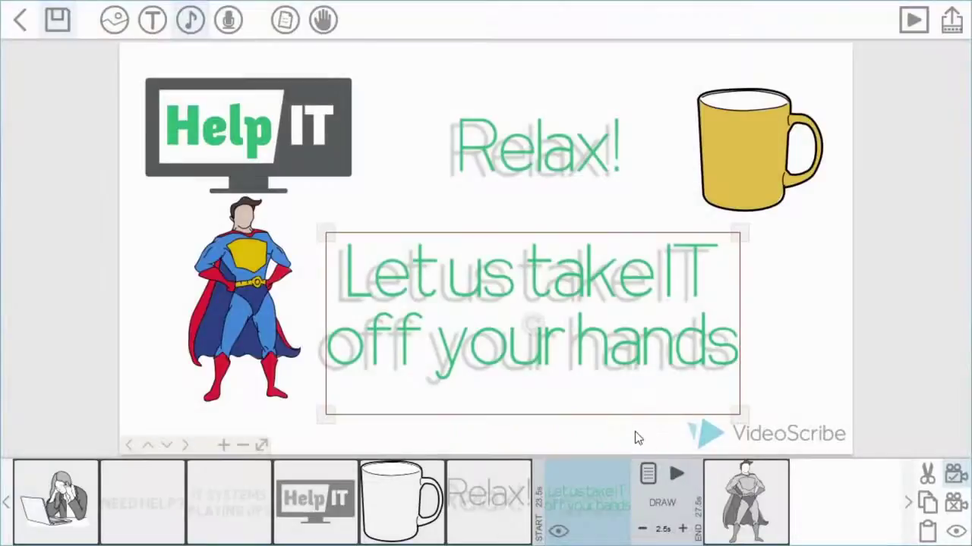
Nudge the text slightly and move its timeline thumbnail after the superhero element.
drag(563, 364, 579, 363)
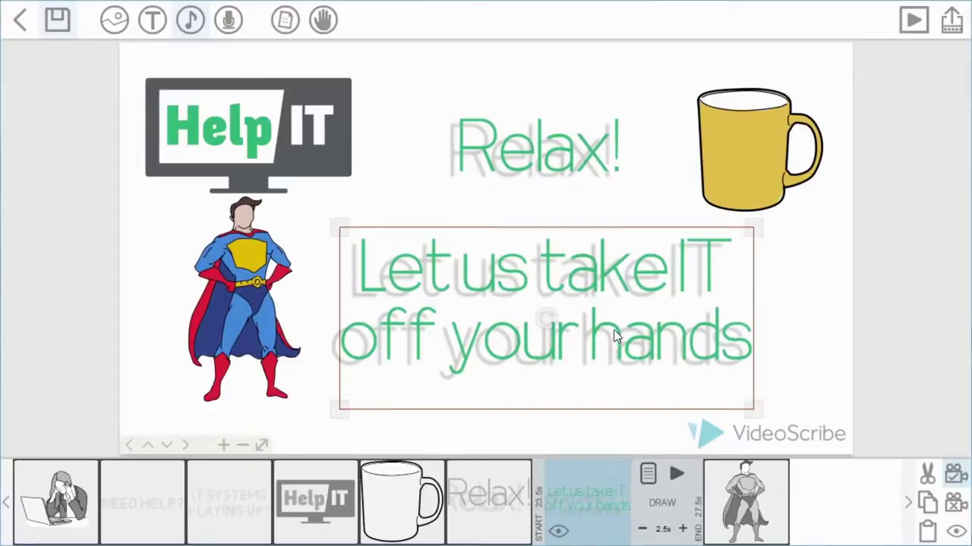
click(566, 495)
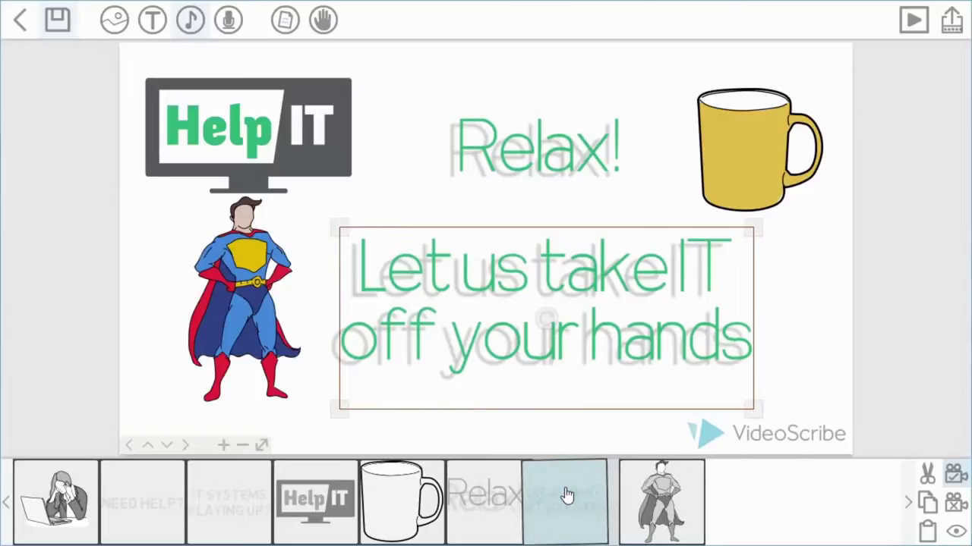
drag(568, 495, 676, 488)
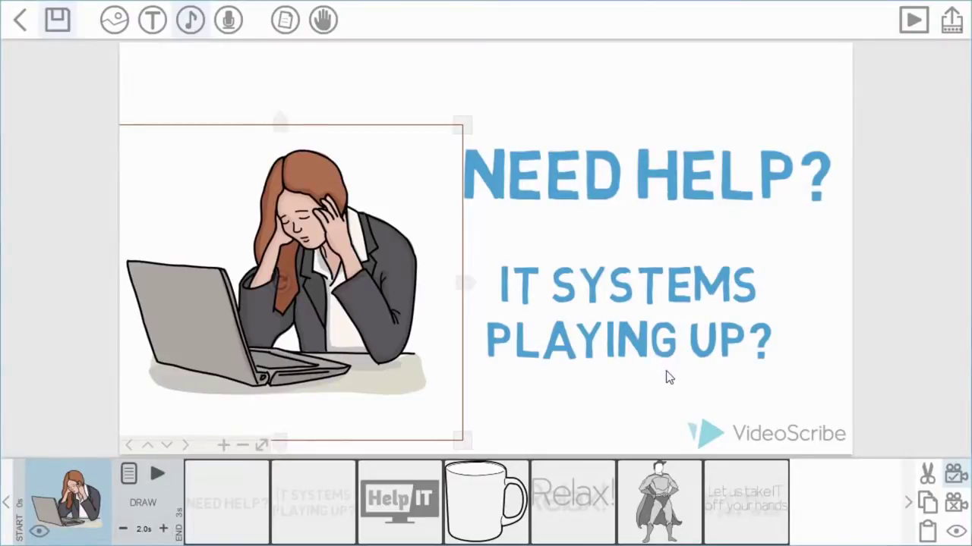
click(744, 511)
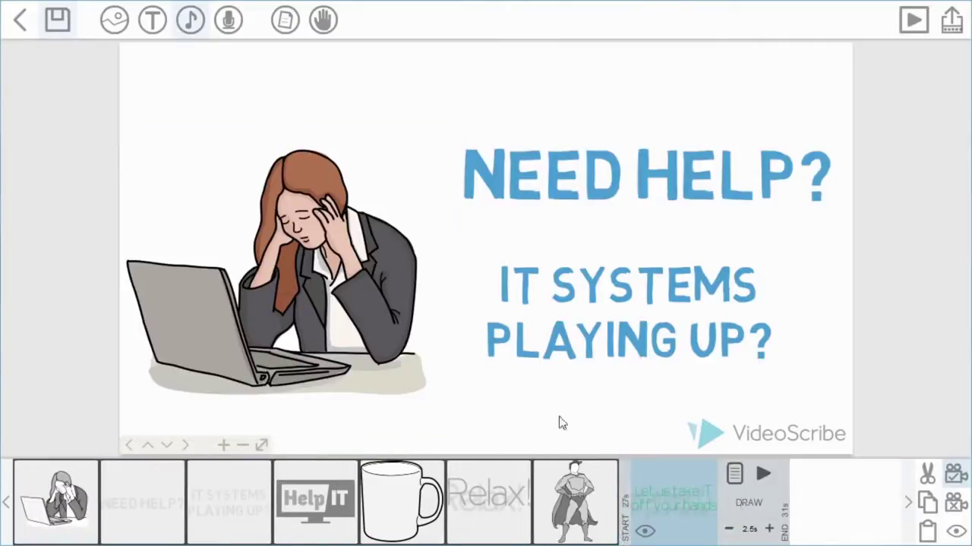
Search the image library for 'scribble out' and add the red result as a new element.
click(116, 31)
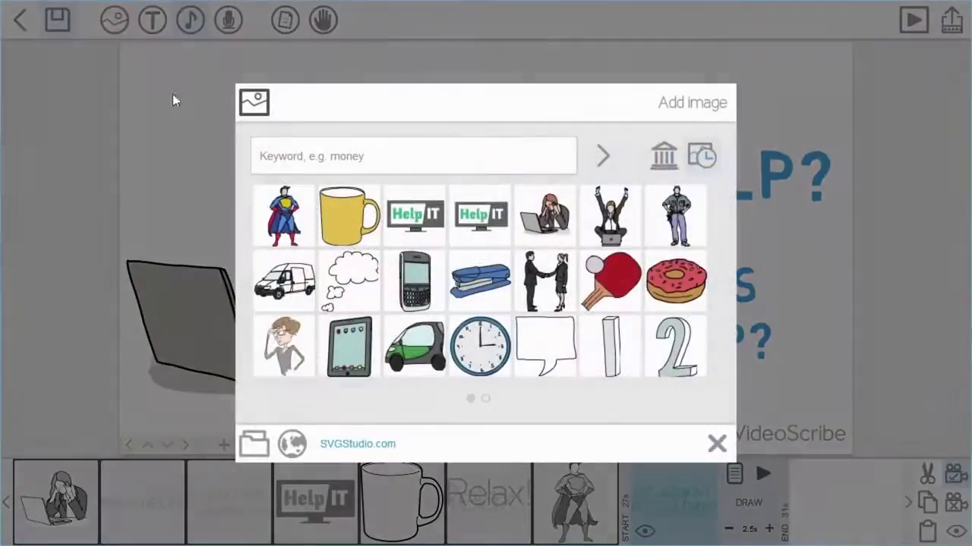
text(scribble out)
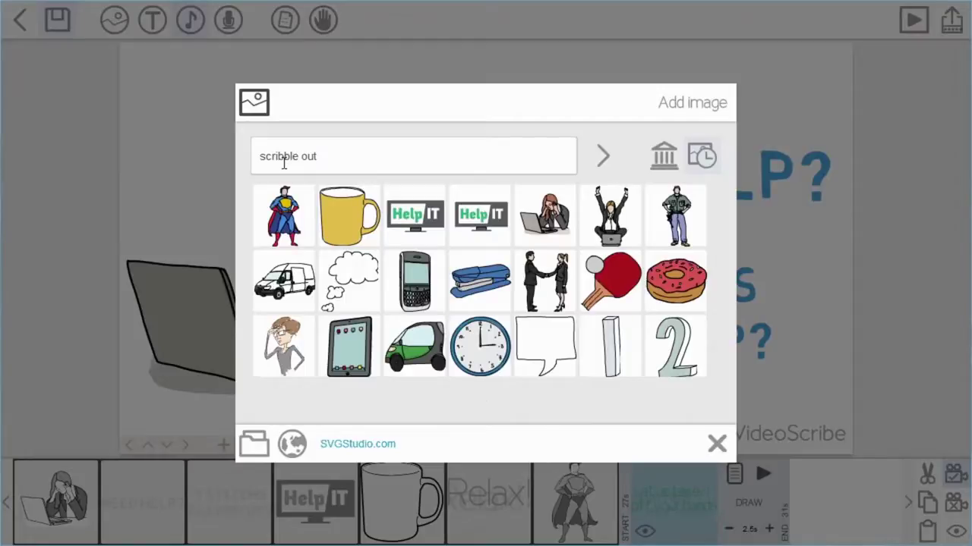
key(Return)
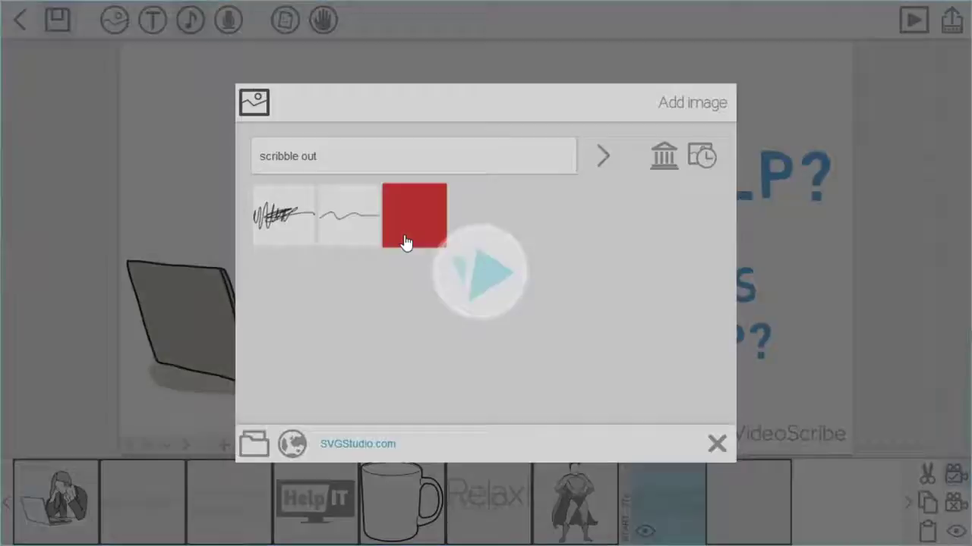
click(405, 241)
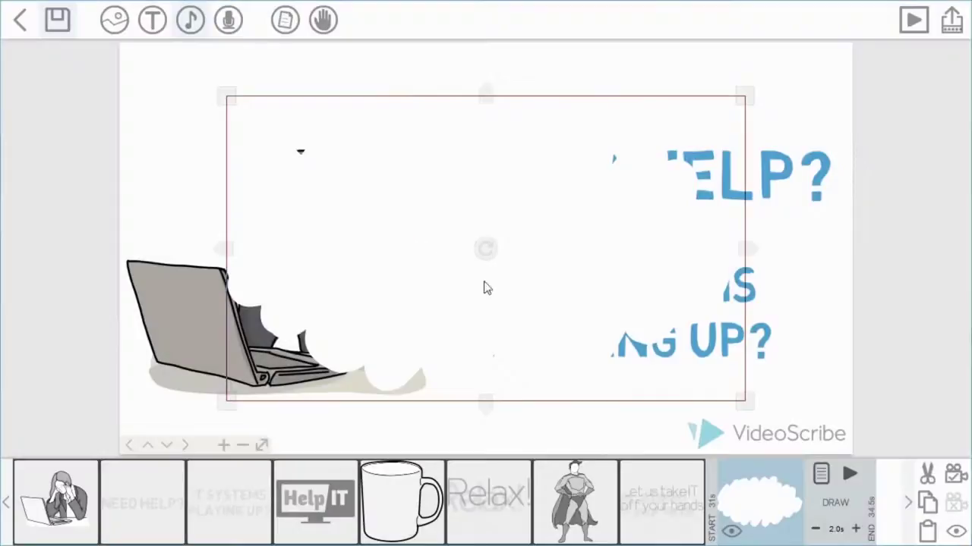
Move the scribble-out shape over the right-hand text and stretch it upward to cover it all.
mouse_move(514, 300)
mouse_down()
mouse_move(700, 314)
mouse_move(693, 323)
mouse_move(715, 325)
mouse_up()
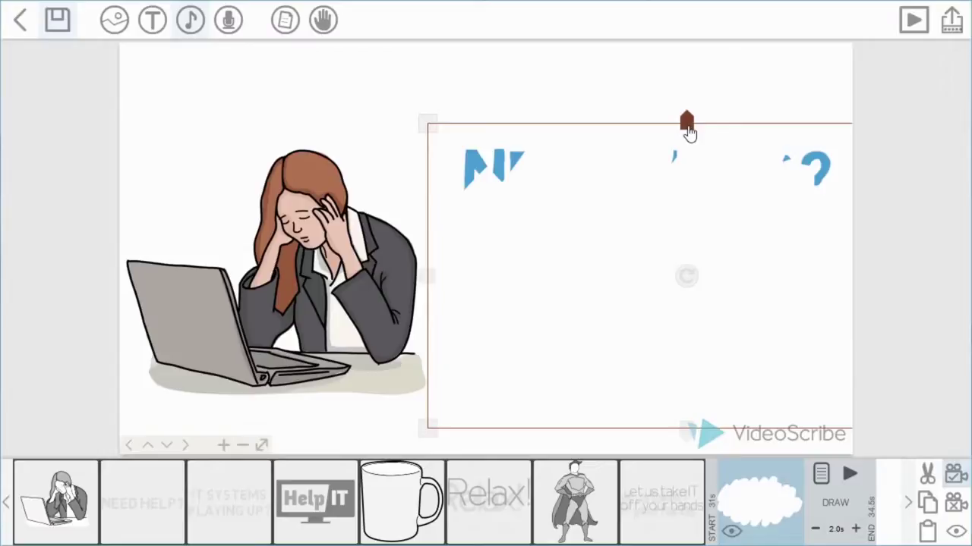
drag(689, 133, 688, 53)
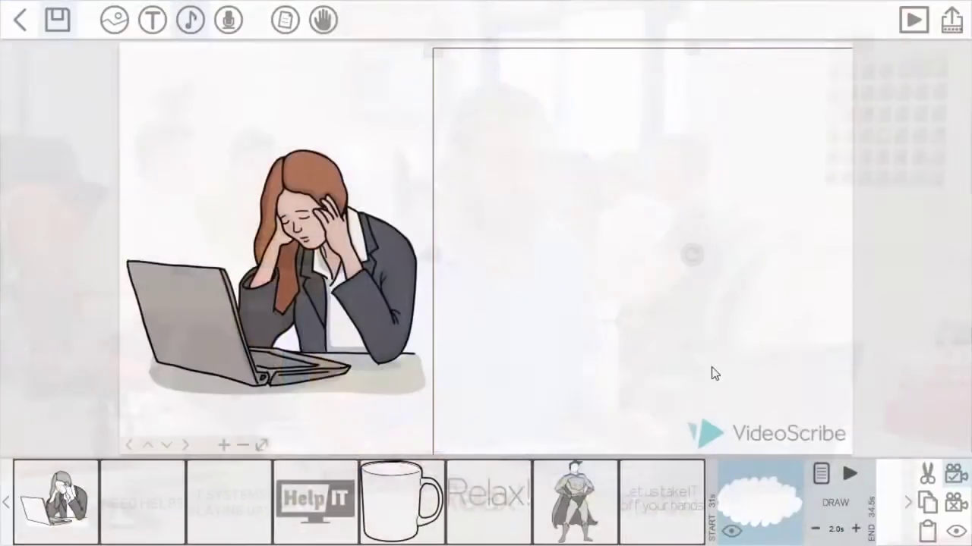
click(836, 529)
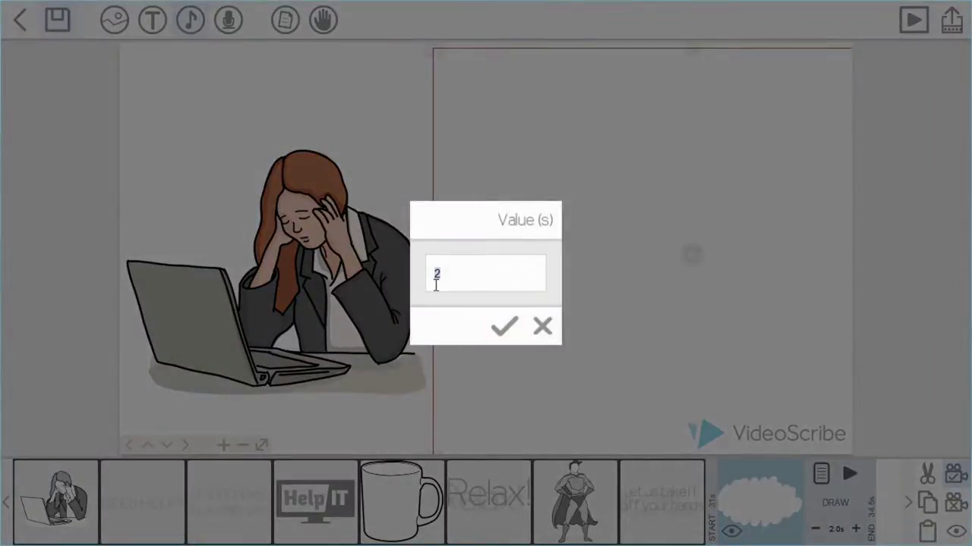
text(0)
click(504, 327)
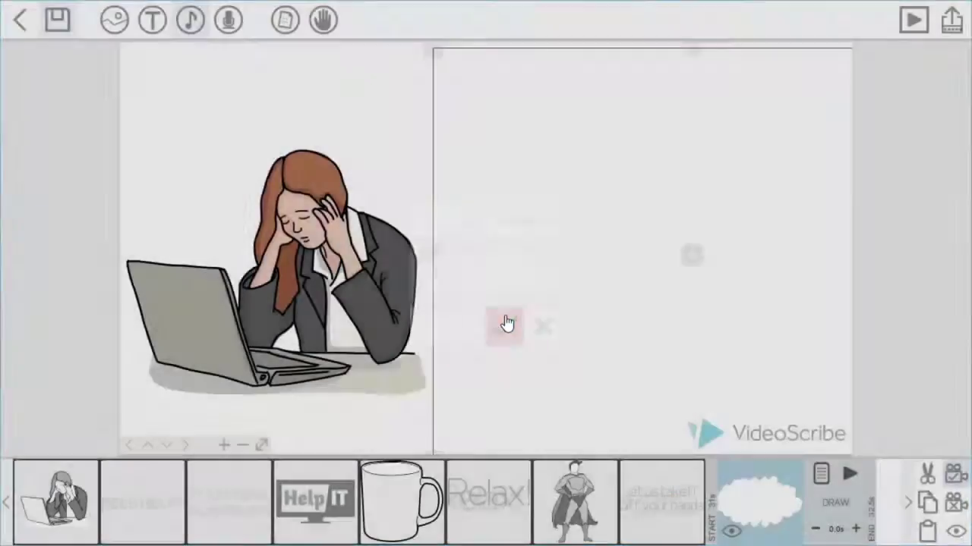
click(849, 476)
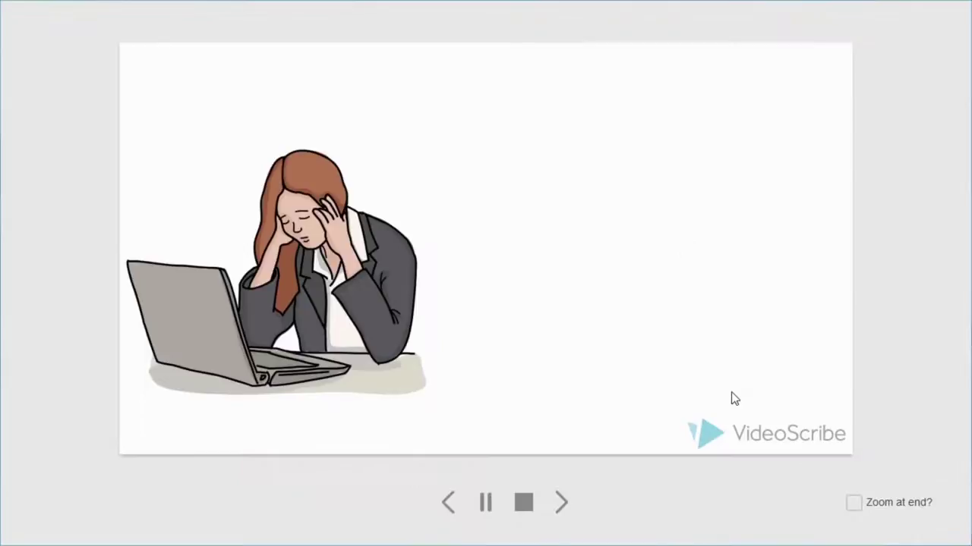
key(Escape)
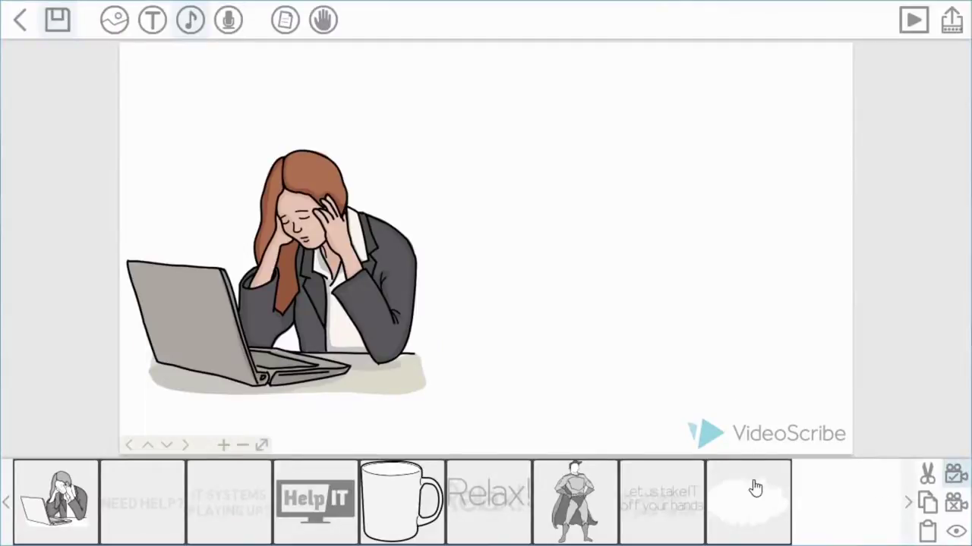
click(756, 495)
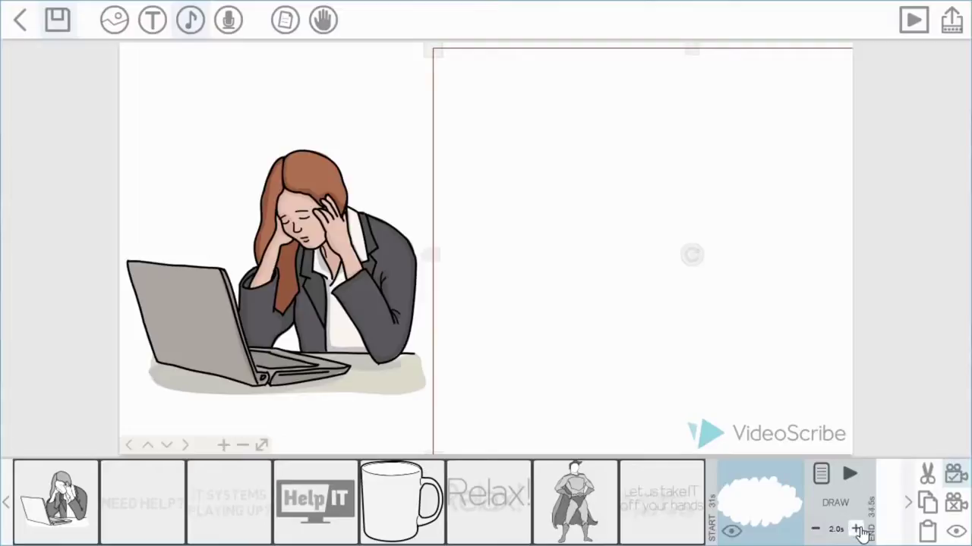
click(850, 473)
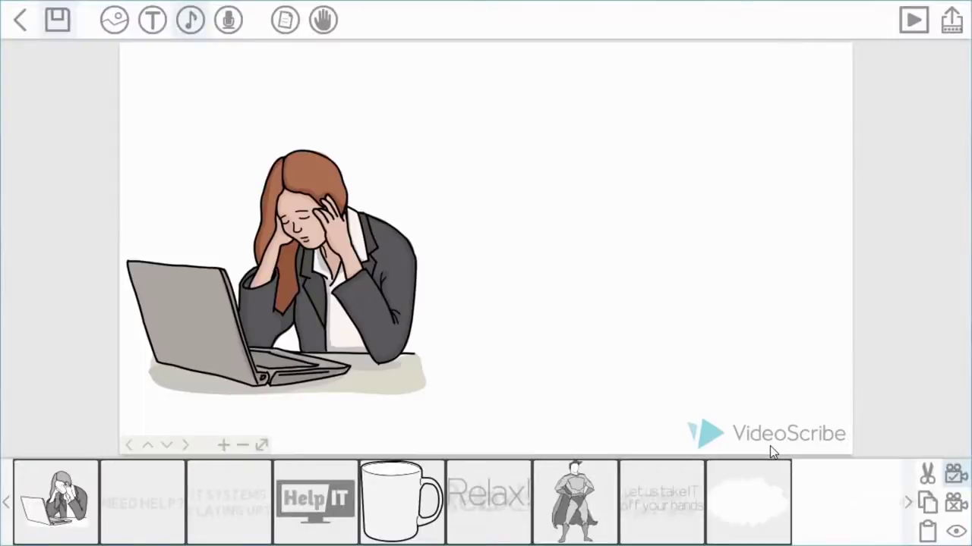
click(770, 493)
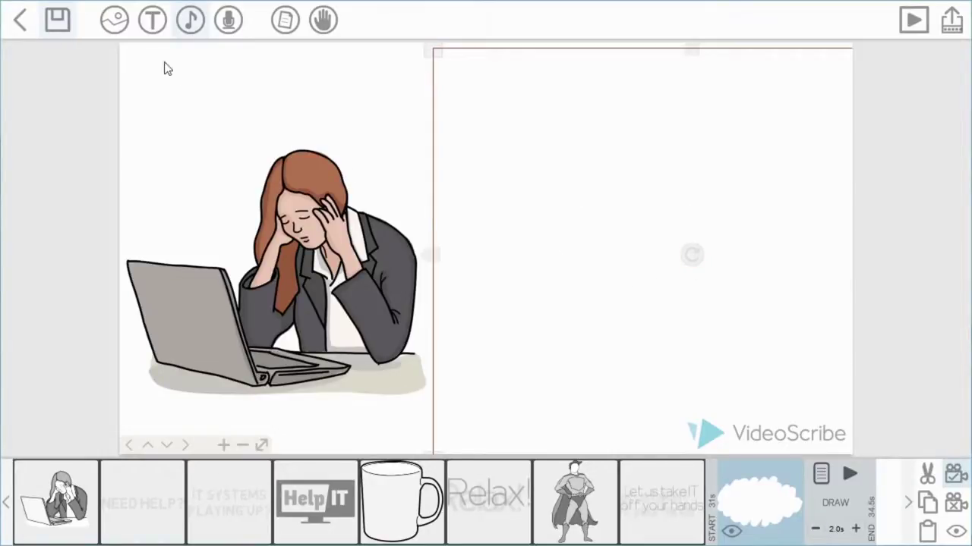
Add the hand-holding-a-business-card image from the Business library category.
click(115, 38)
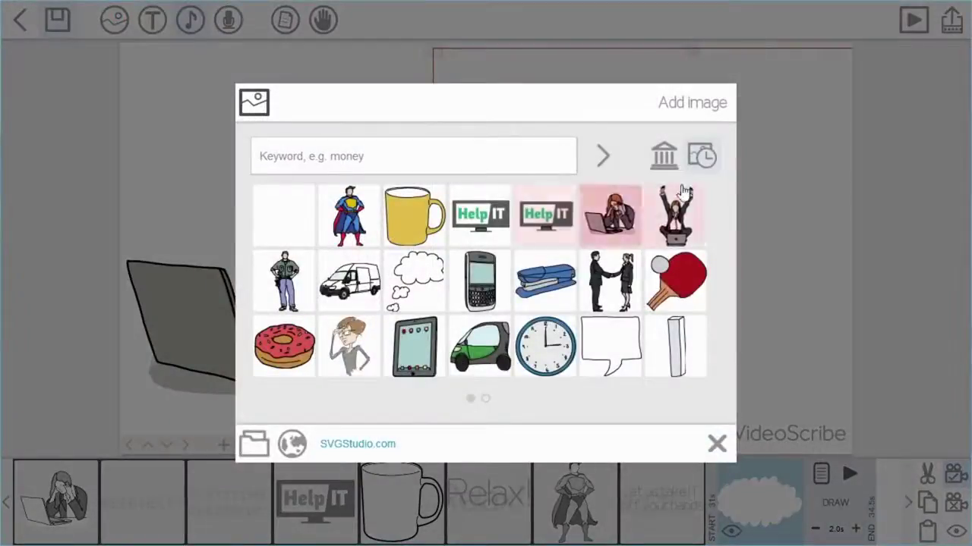
click(666, 161)
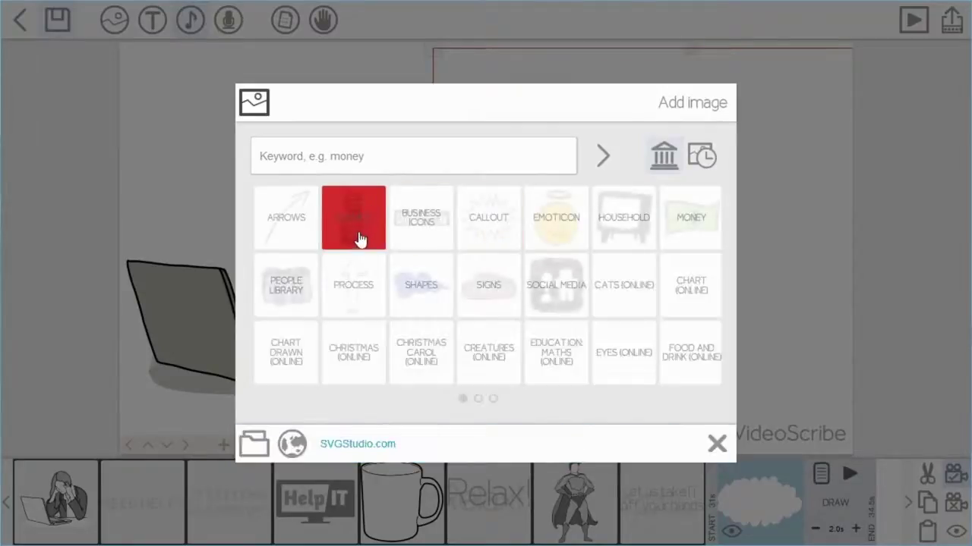
click(360, 240)
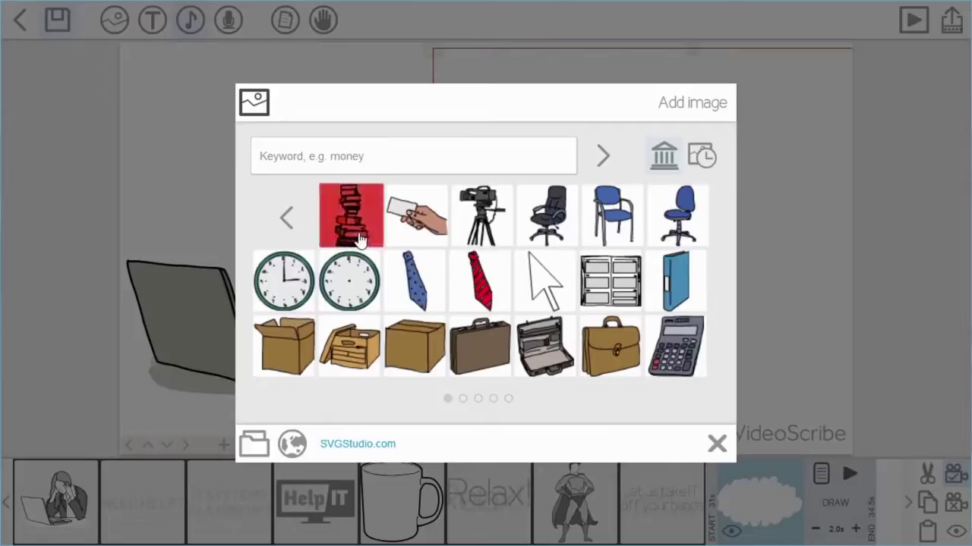
click(416, 237)
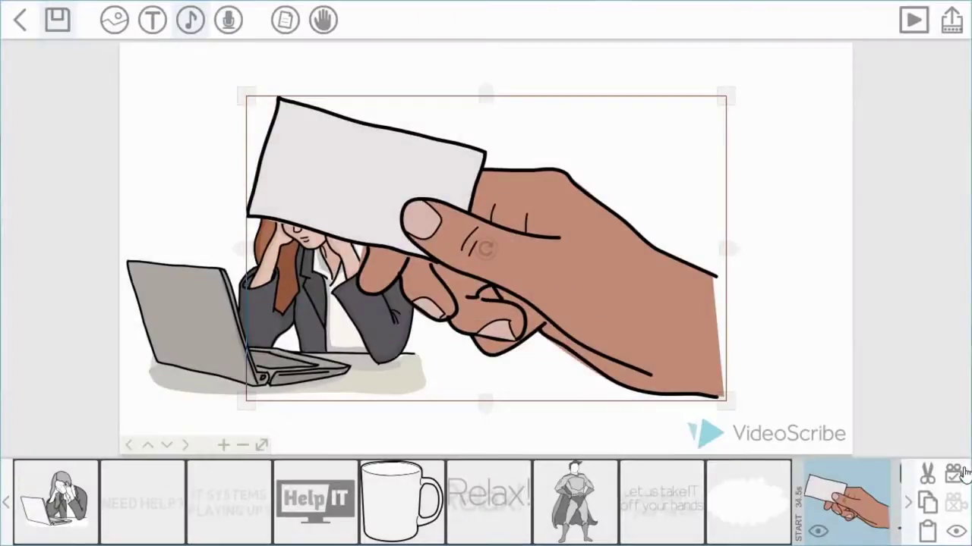
Shrink the hand-and-card image, place it against the right edge, and save the scribe.
drag(635, 341, 692, 347)
drag(785, 405, 720, 377)
drag(680, 314, 828, 357)
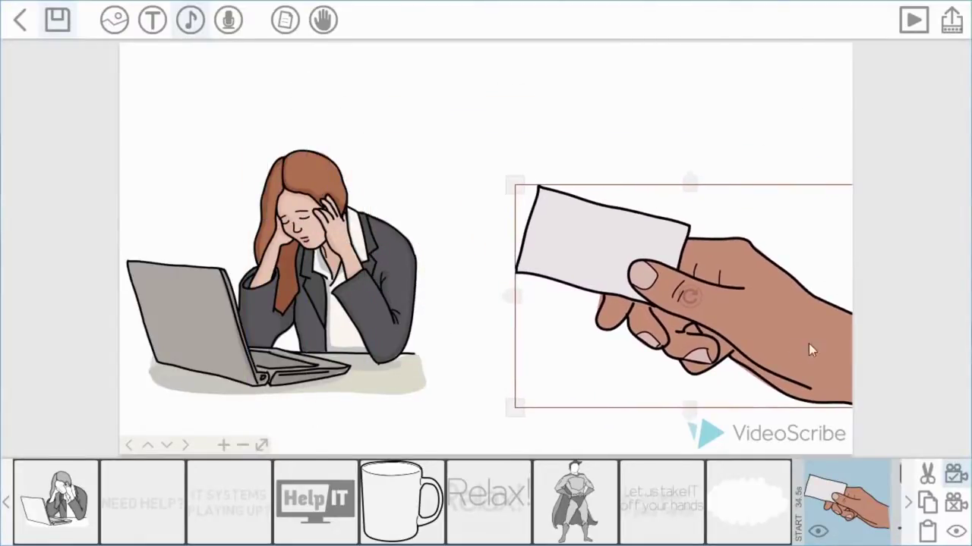
drag(514, 185, 493, 172)
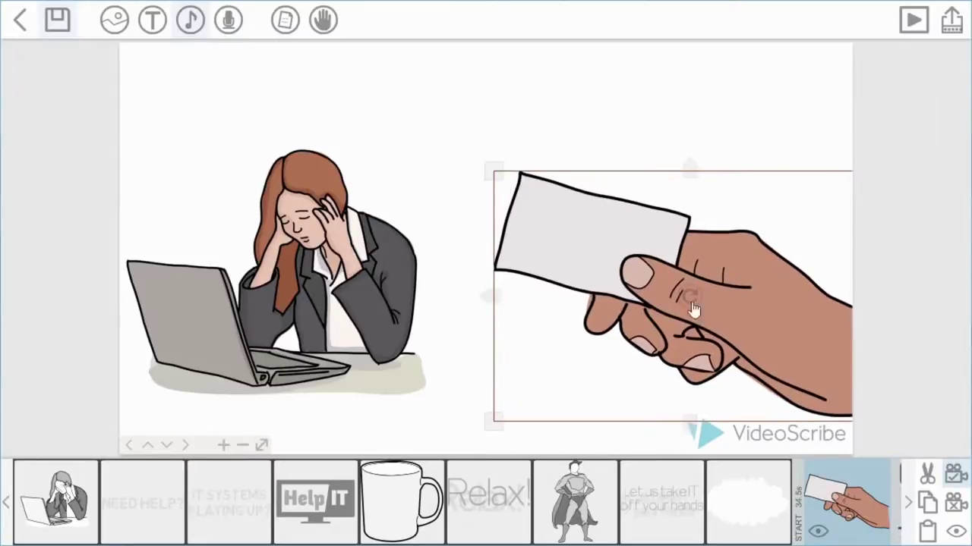
mouse_move(744, 321)
mouse_down()
mouse_move(717, 302)
mouse_move(739, 307)
mouse_up()
drag(755, 505, 697, 501)
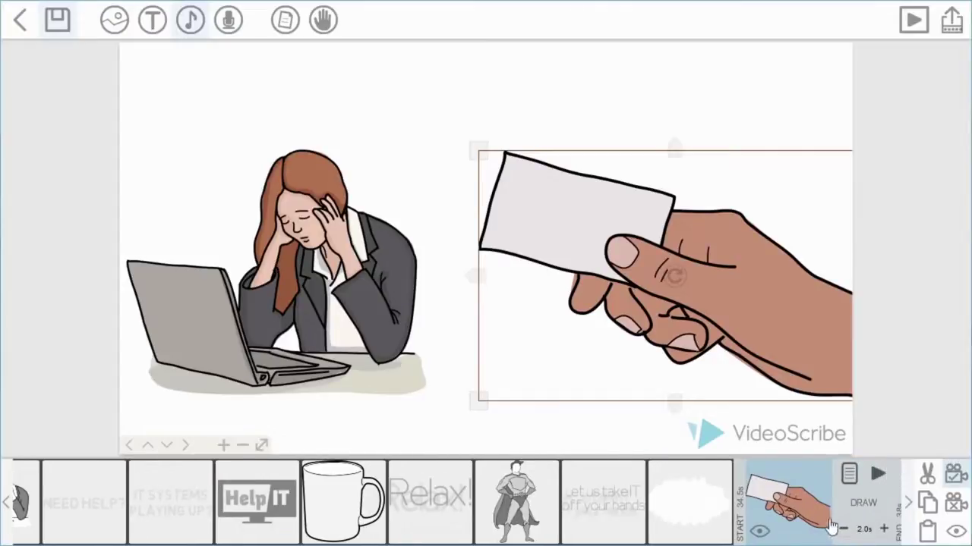
click(65, 30)
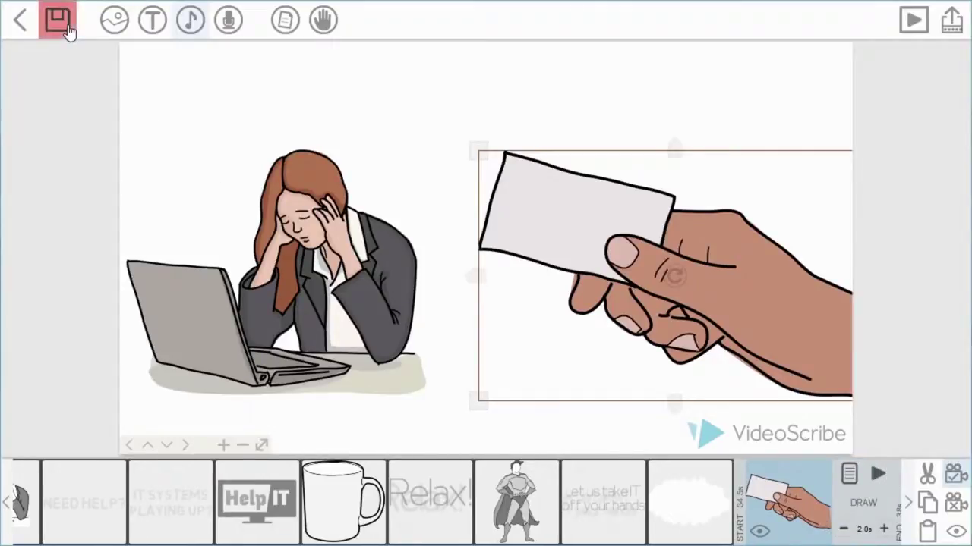
click(571, 369)
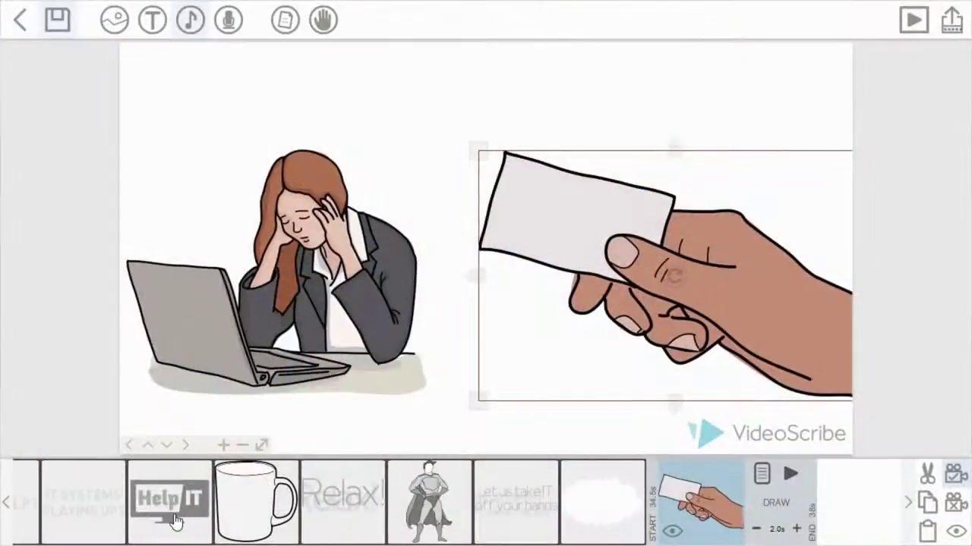
Select the HelpIT logo in the timeline and open its Image properties (2.0s draw, 0.5s pause, 1.0s transition).
click(174, 516)
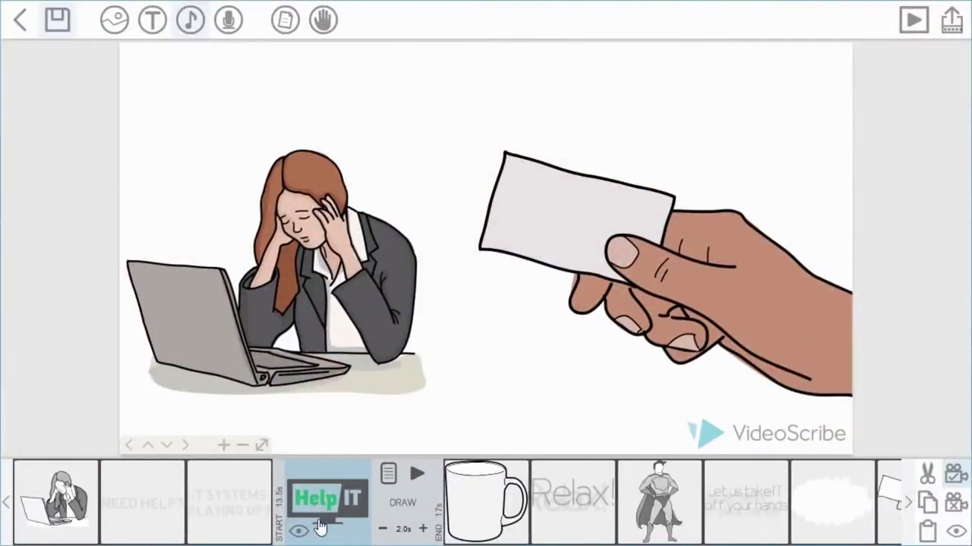
click(320, 526)
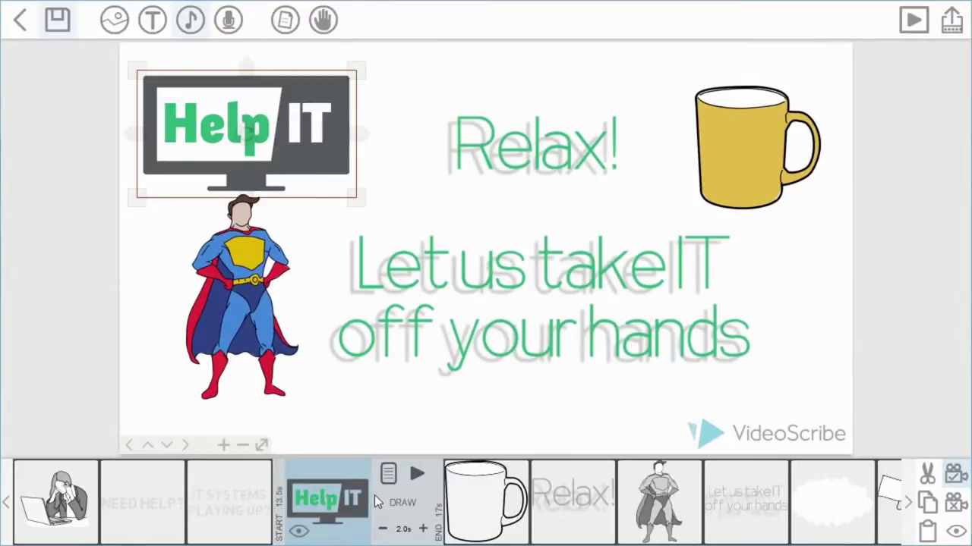
click(387, 480)
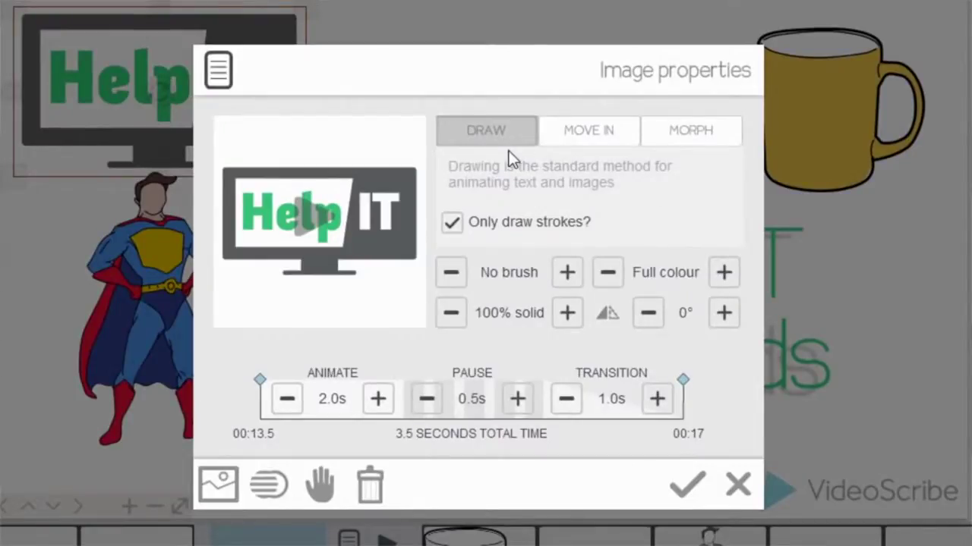
Switch the logo to MOVE IN, entering from the bottom-right along a curved path.
click(566, 145)
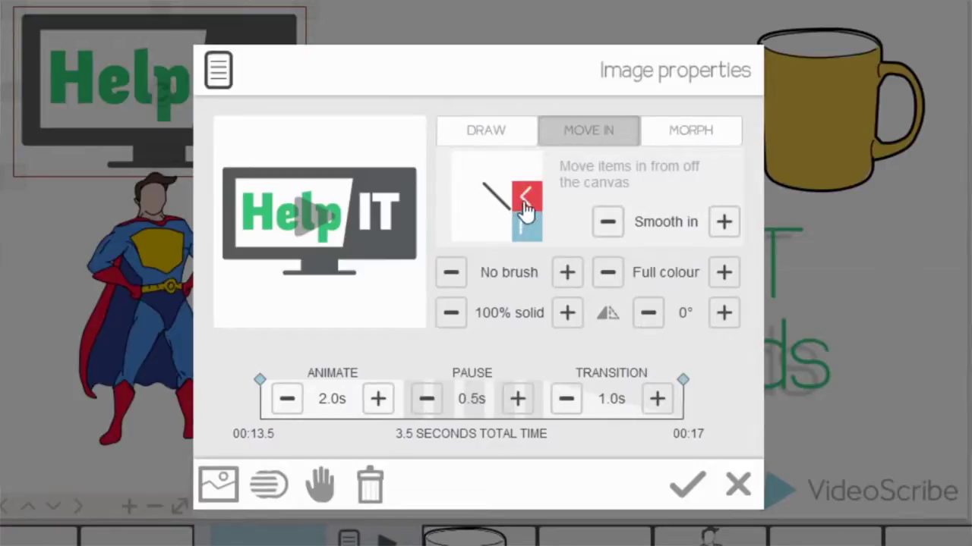
click(523, 202)
click(507, 182)
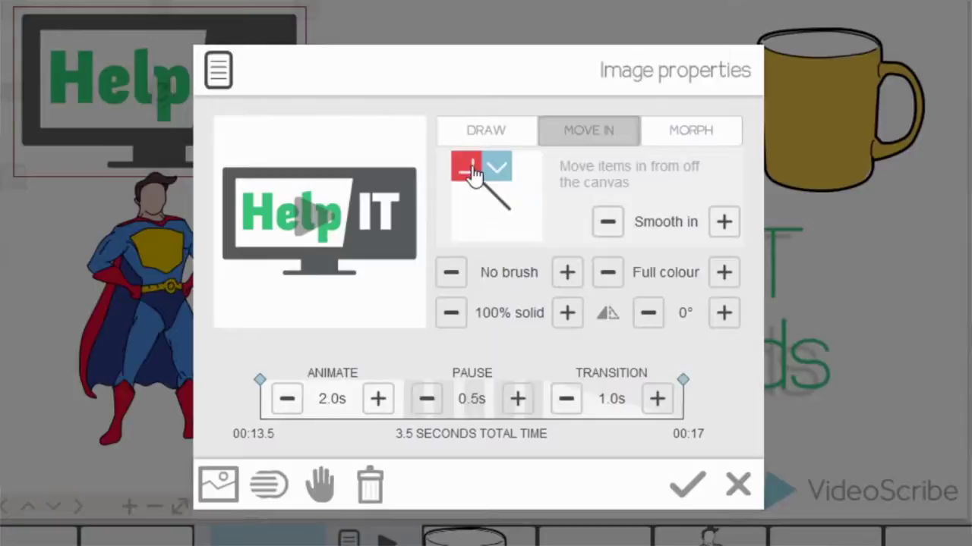
click(465, 165)
click(464, 196)
click(465, 227)
click(497, 229)
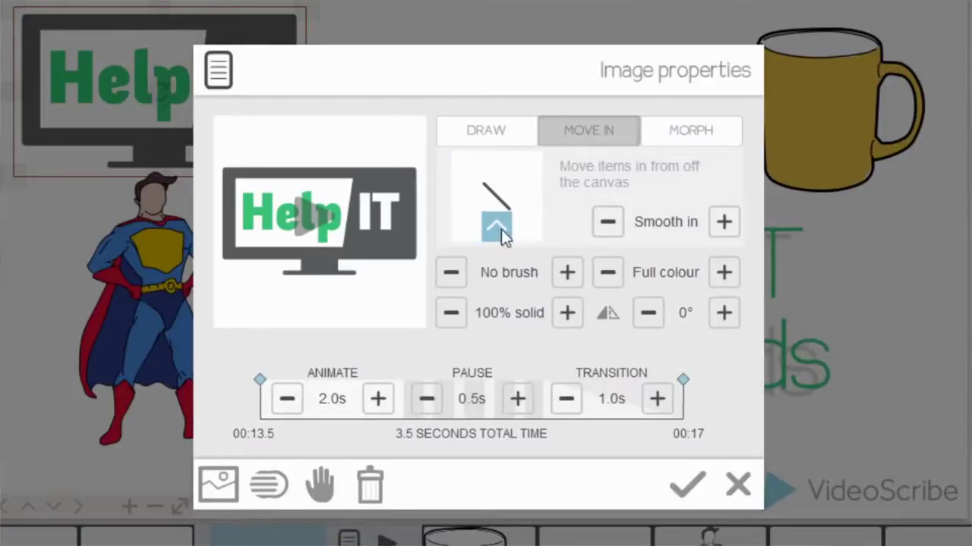
click(528, 227)
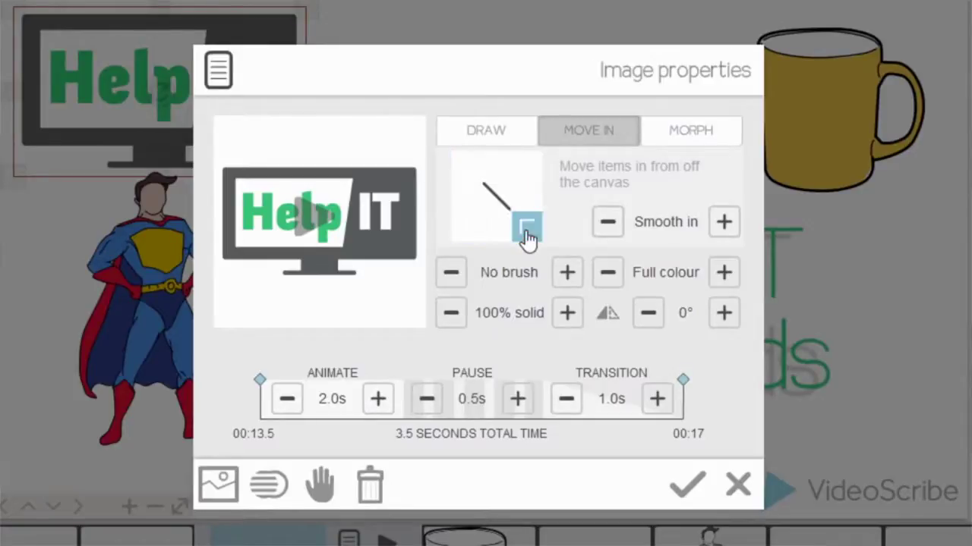
click(495, 204)
Set the motion style to Bounce in with a 1.0s animate time, confirm, and play a preview.
click(724, 222)
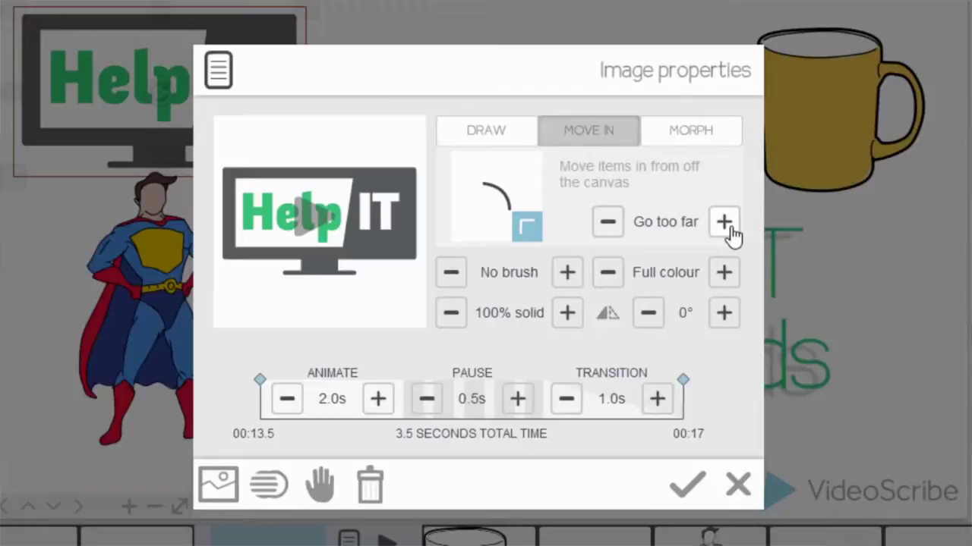
click(724, 222)
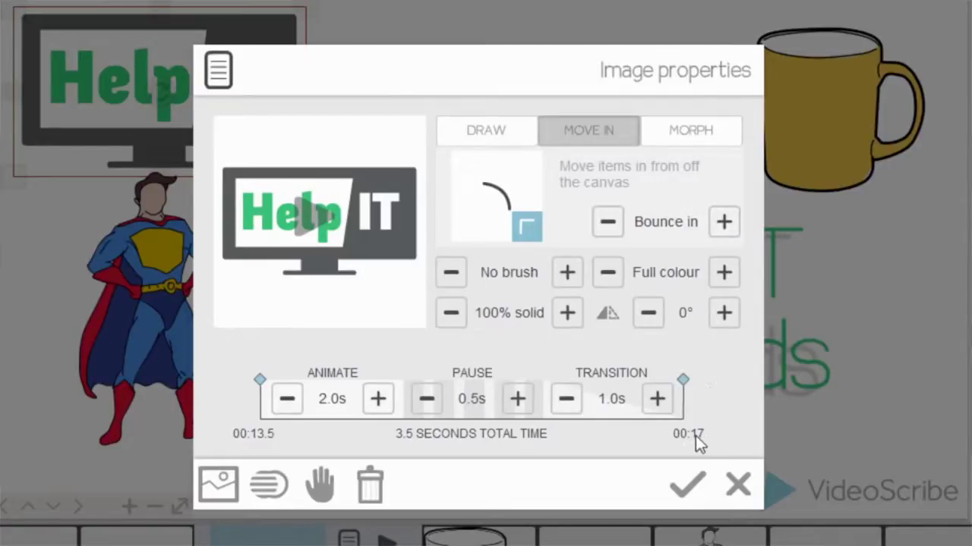
click(287, 399)
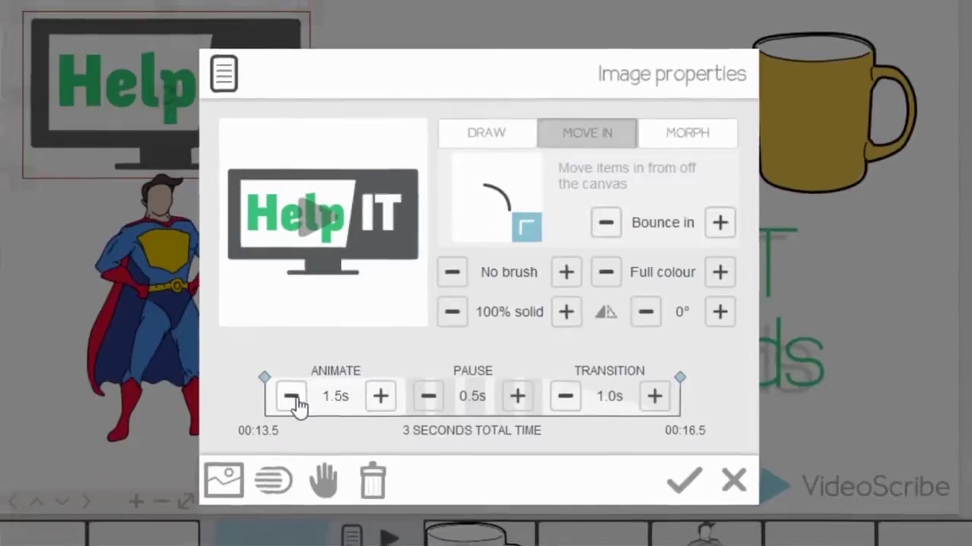
click(290, 398)
click(683, 479)
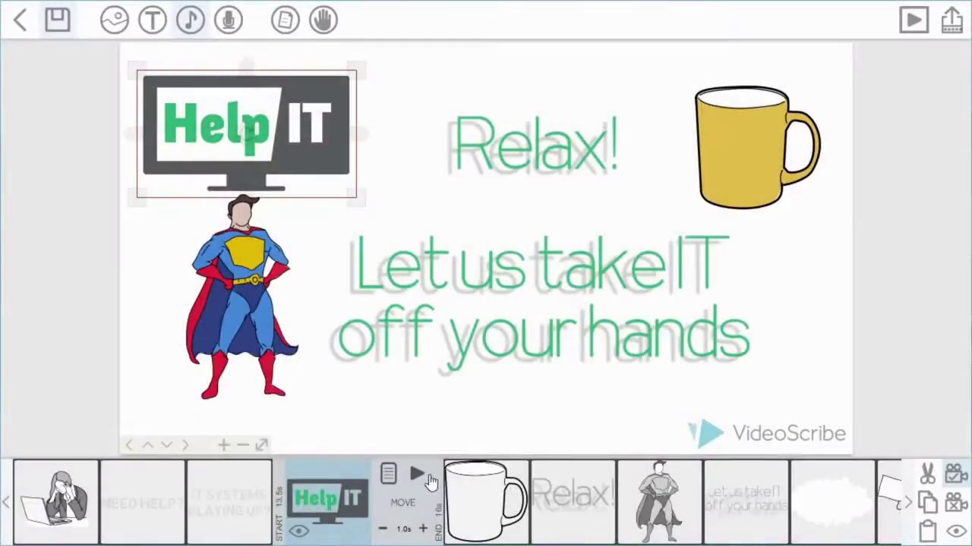
click(416, 473)
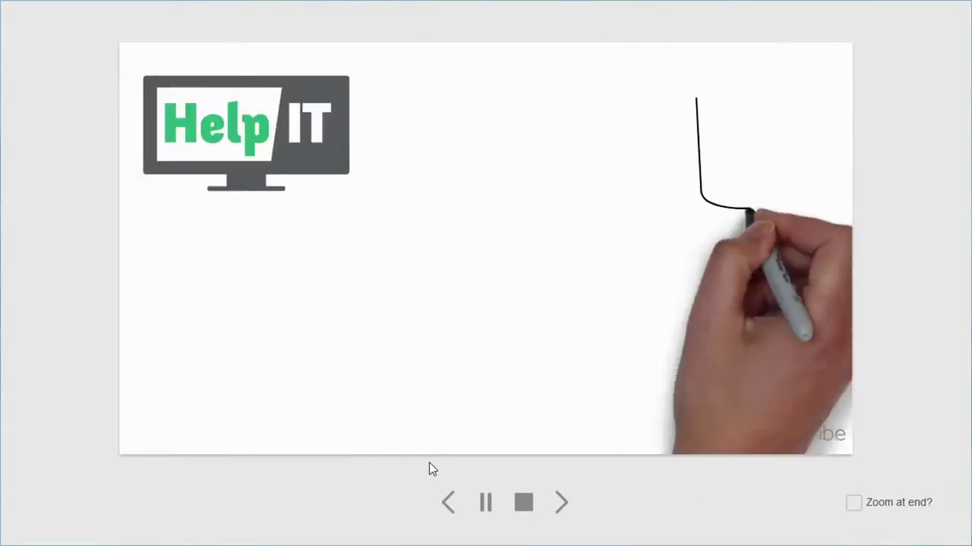
Stop the preview and select the hand-with-card element at the end of the timeline.
click(523, 503)
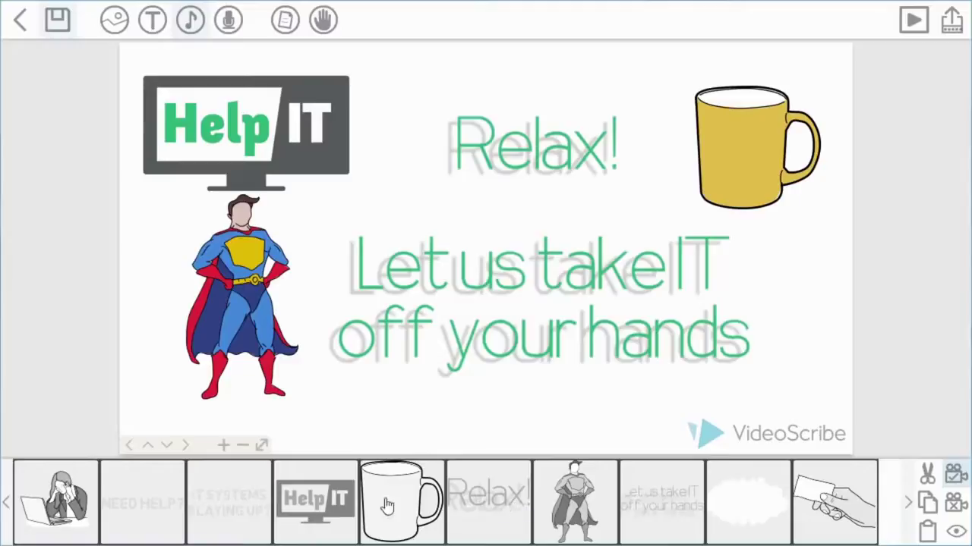
click(341, 505)
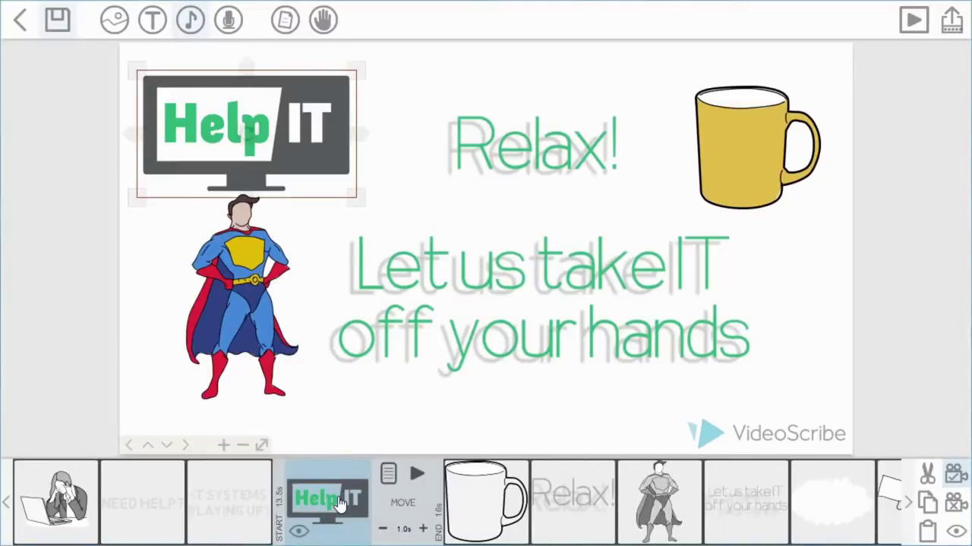
click(886, 527)
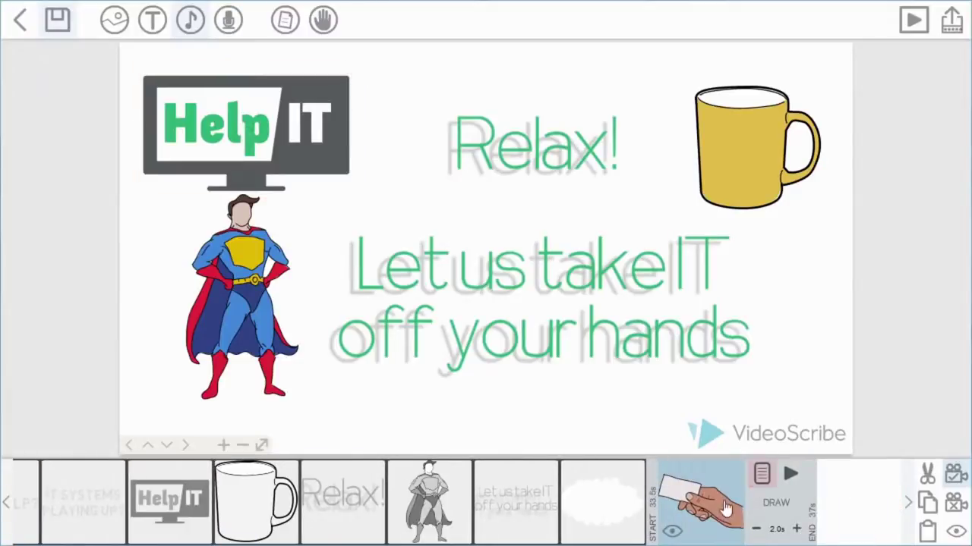
click(738, 512)
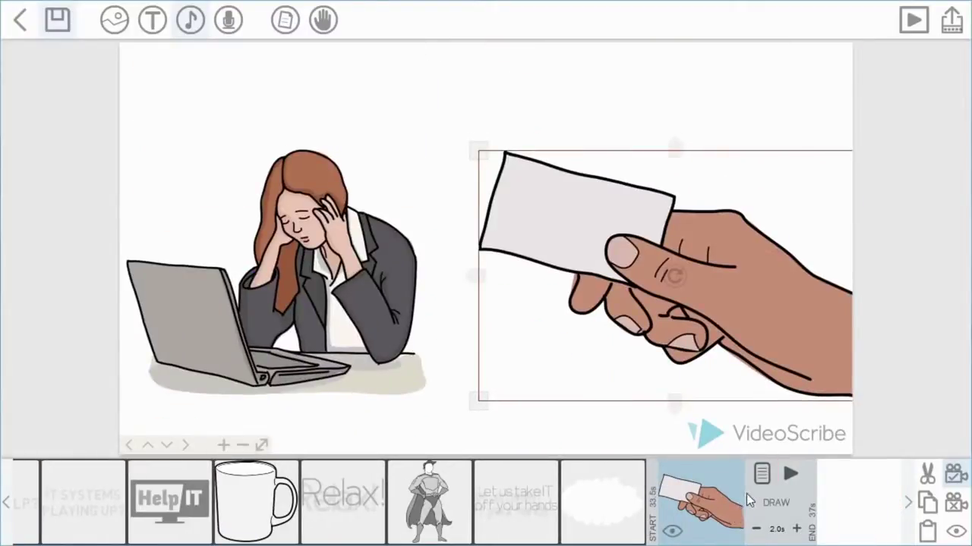
Set the hand-with-card image to MOVE IN from the right edge, then select the white cloud element.
click(761, 473)
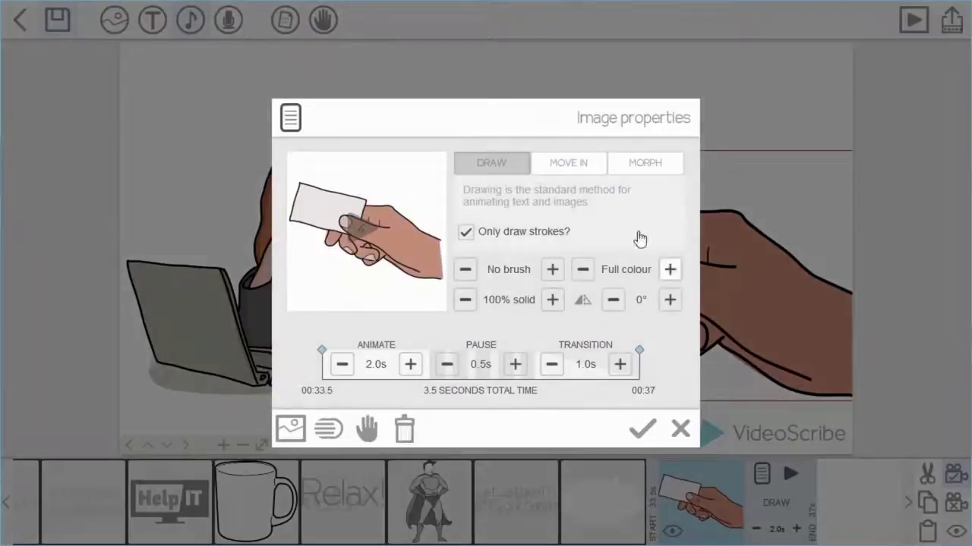
click(574, 174)
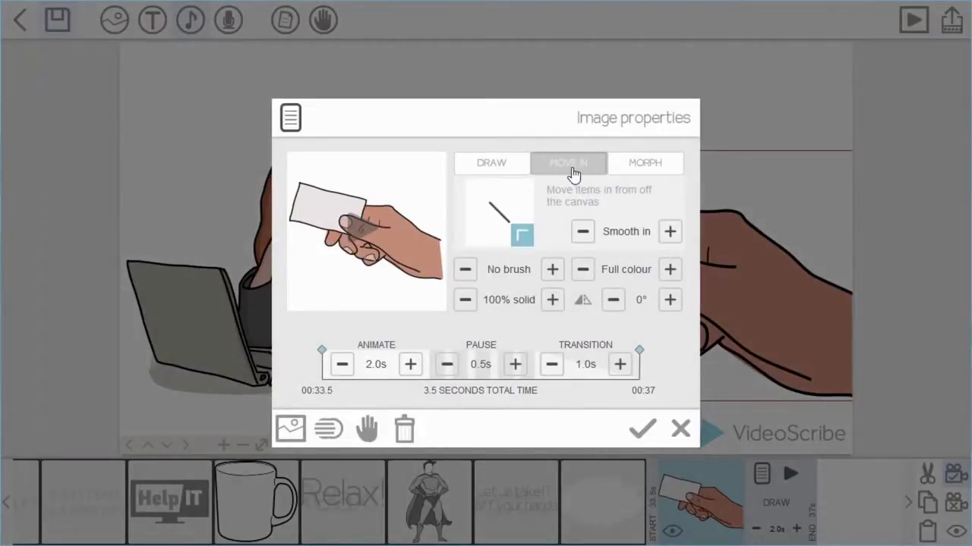
drag(522, 231, 529, 216)
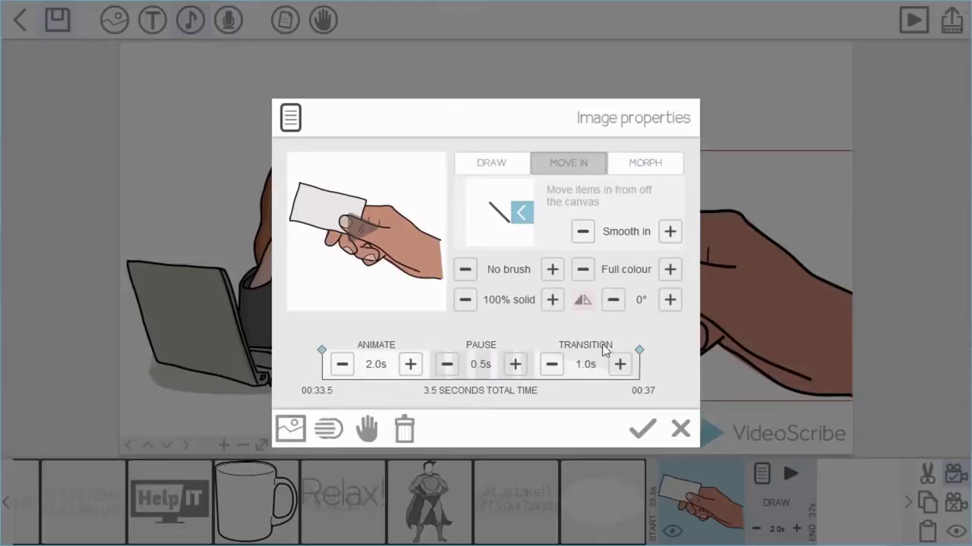
click(644, 430)
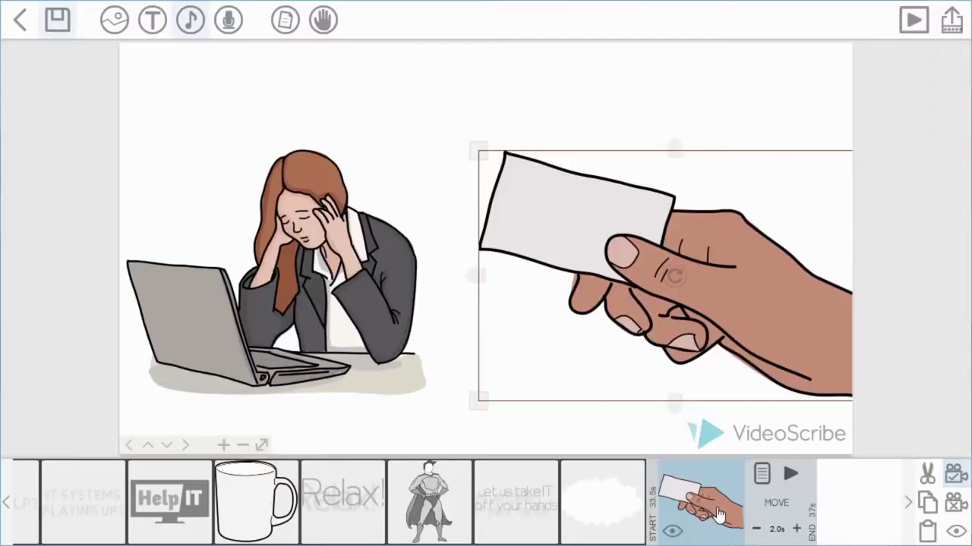
click(617, 525)
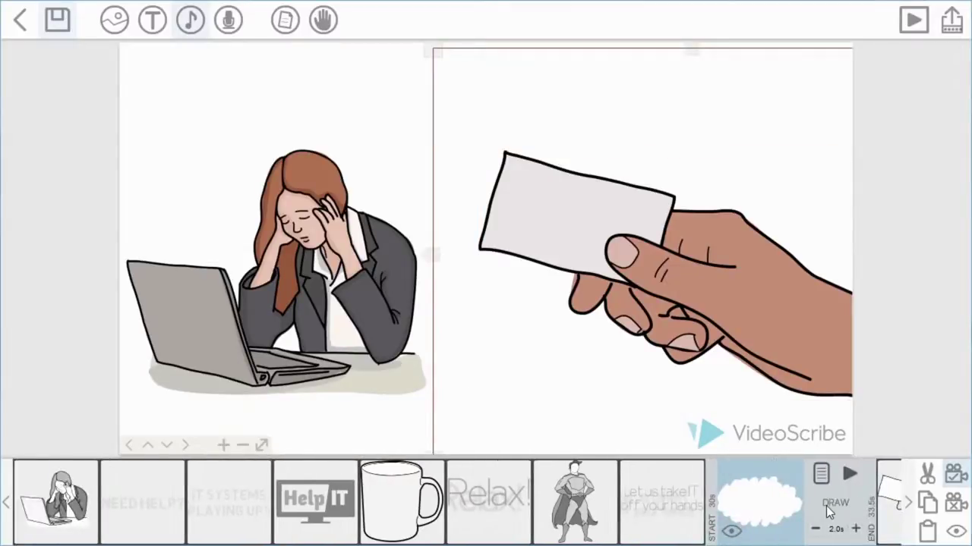
Play the scribe starting from the white cloud element to watch the card slide in.
click(884, 509)
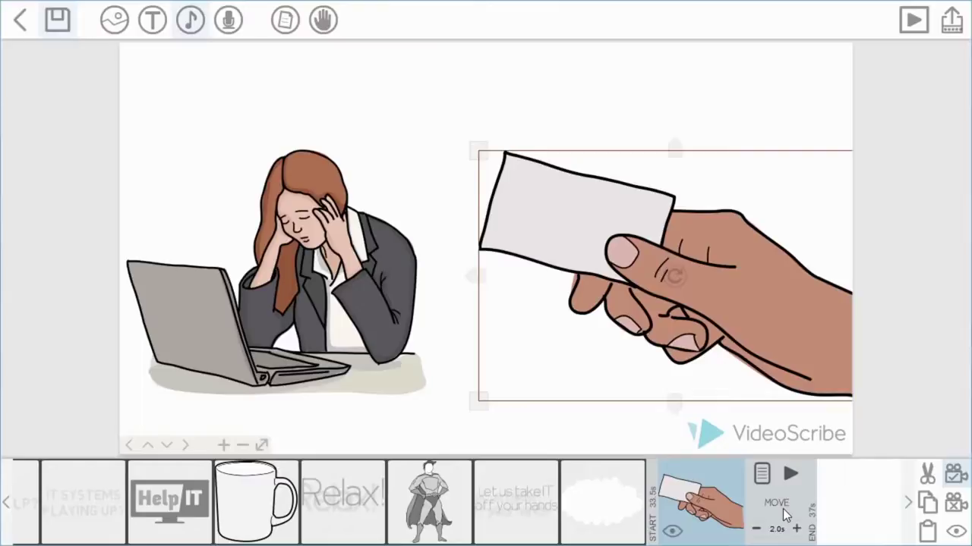
click(612, 511)
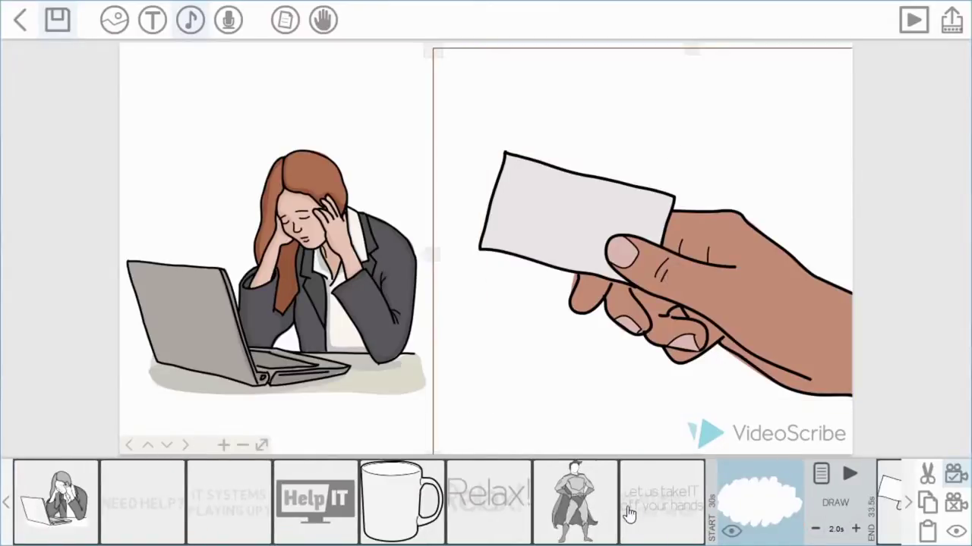
click(849, 474)
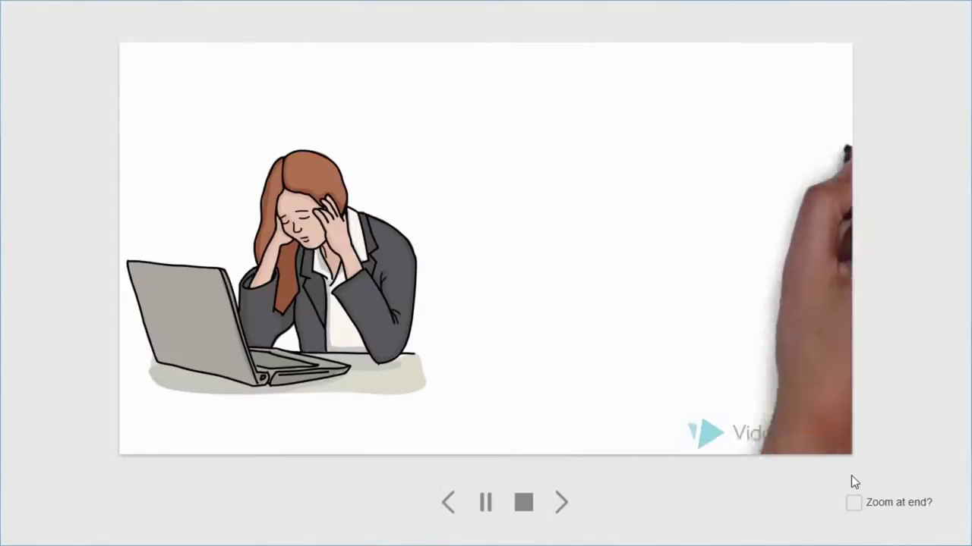